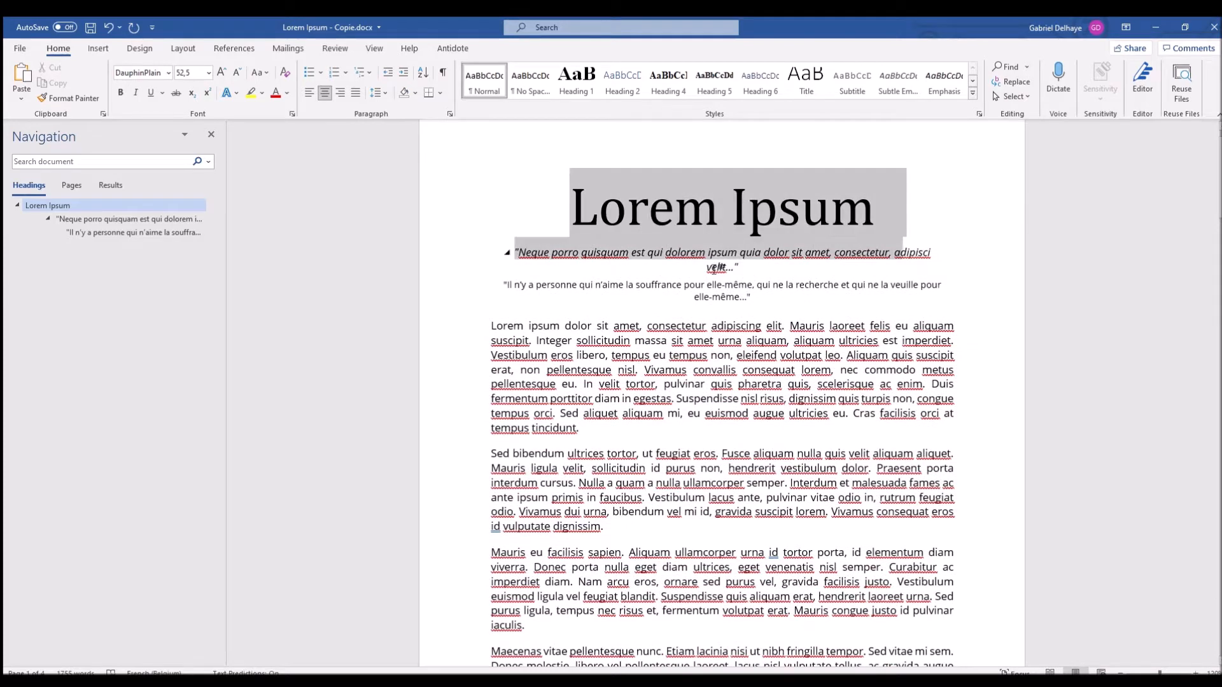
Insert two page breaks before the first body paragraph, leaving a blank page between the title page and the body text.
click(508, 329)
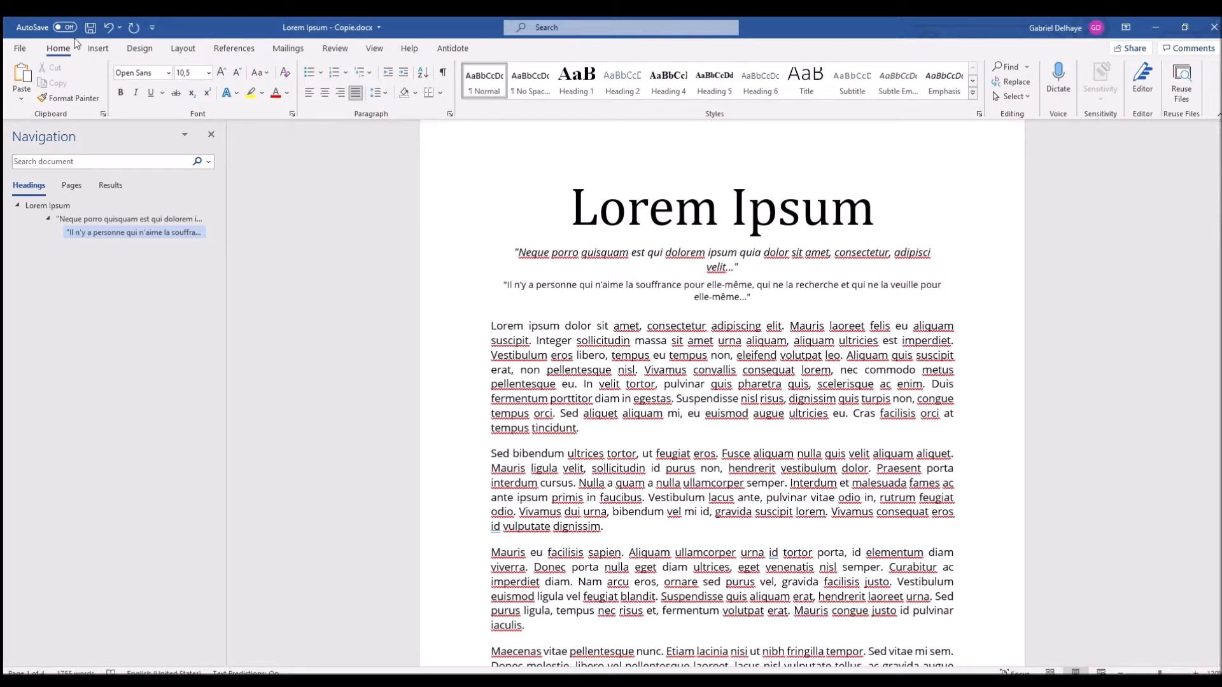
click(99, 49)
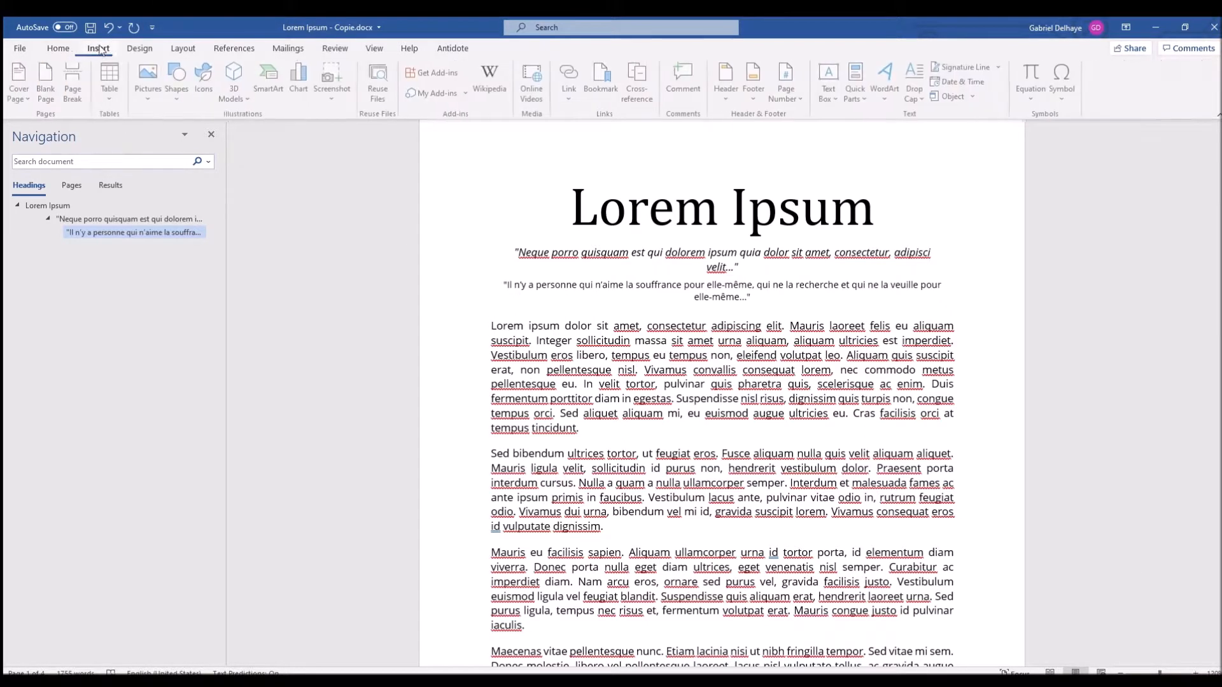
click(74, 79)
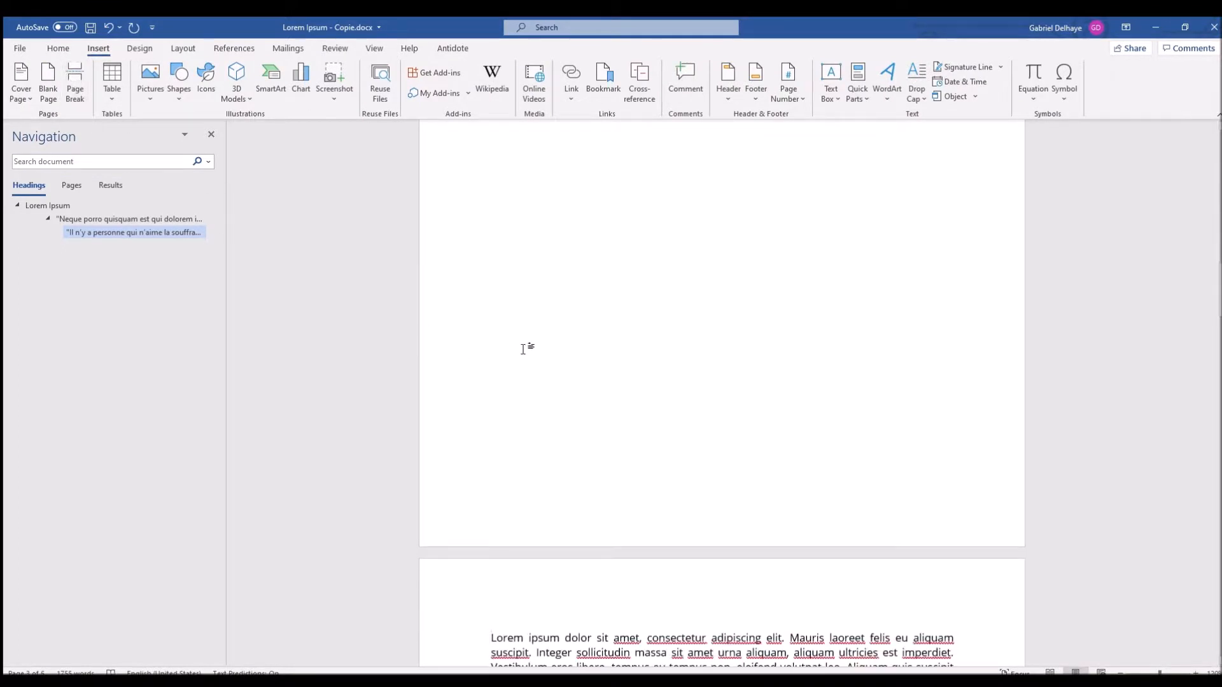
Review the title page, the blank page after it and the body pages to check how the text is distributed.
scroll(524, 349, up, 7)
scroll(524, 331, up, 10)
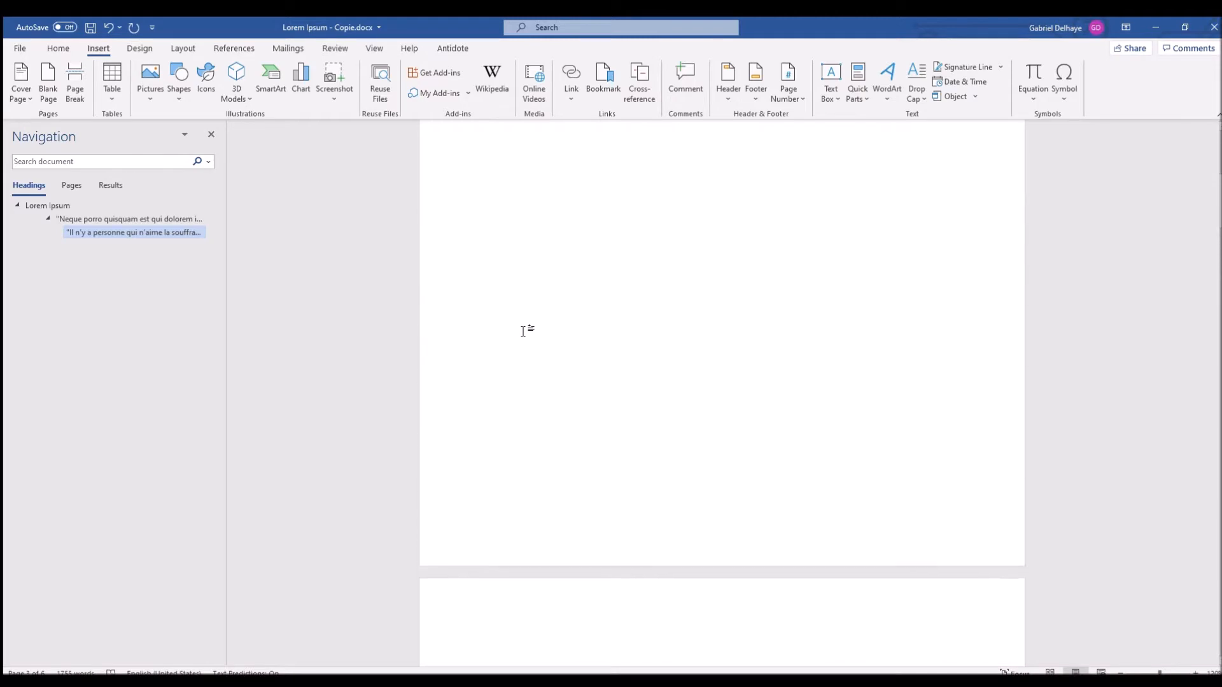
scroll(594, 318, down, 10)
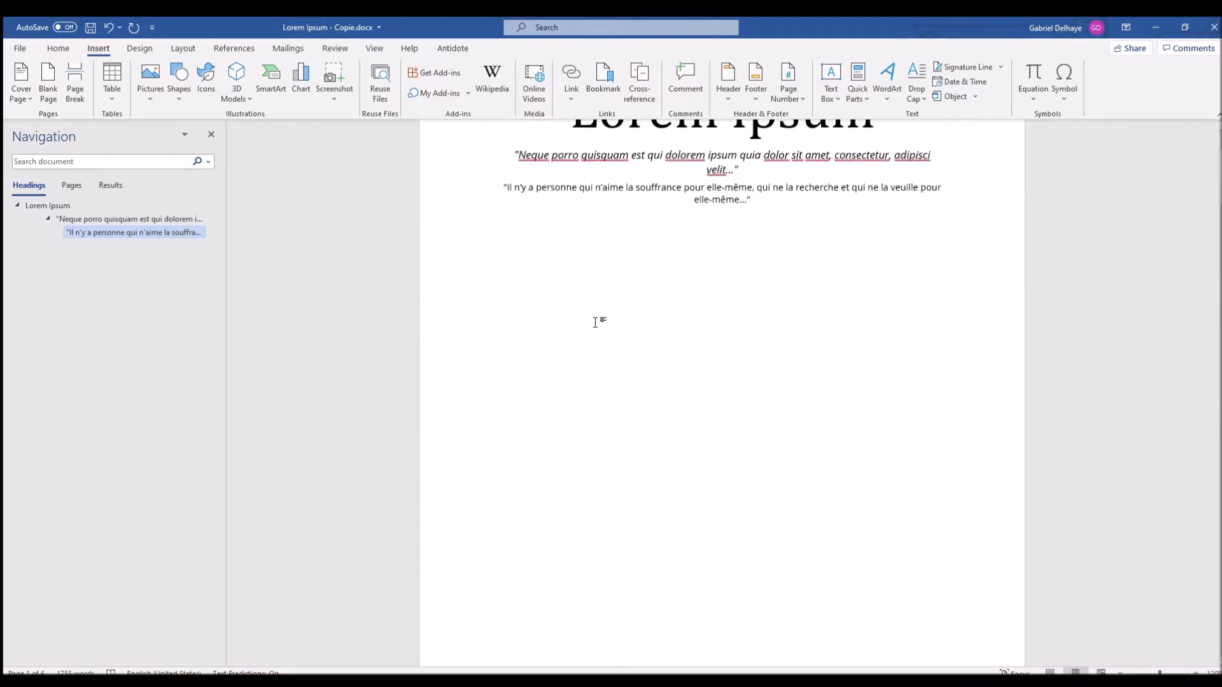
scroll(541, 444, down, 15)
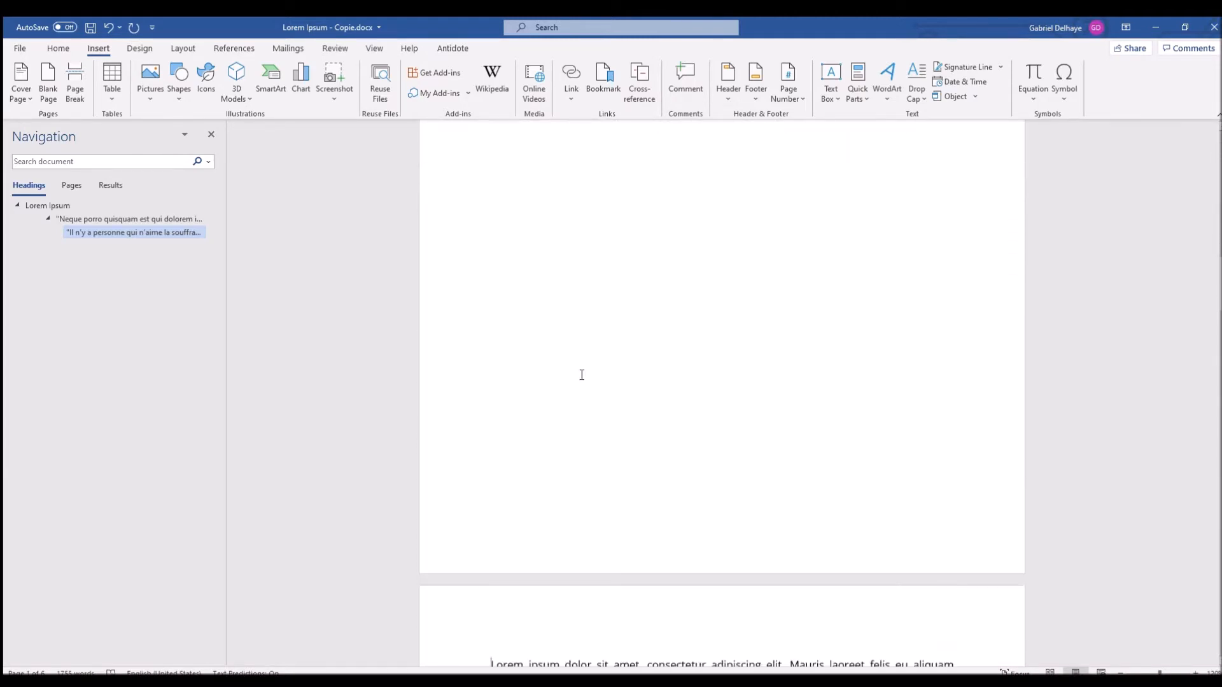
scroll(632, 427, down, 20)
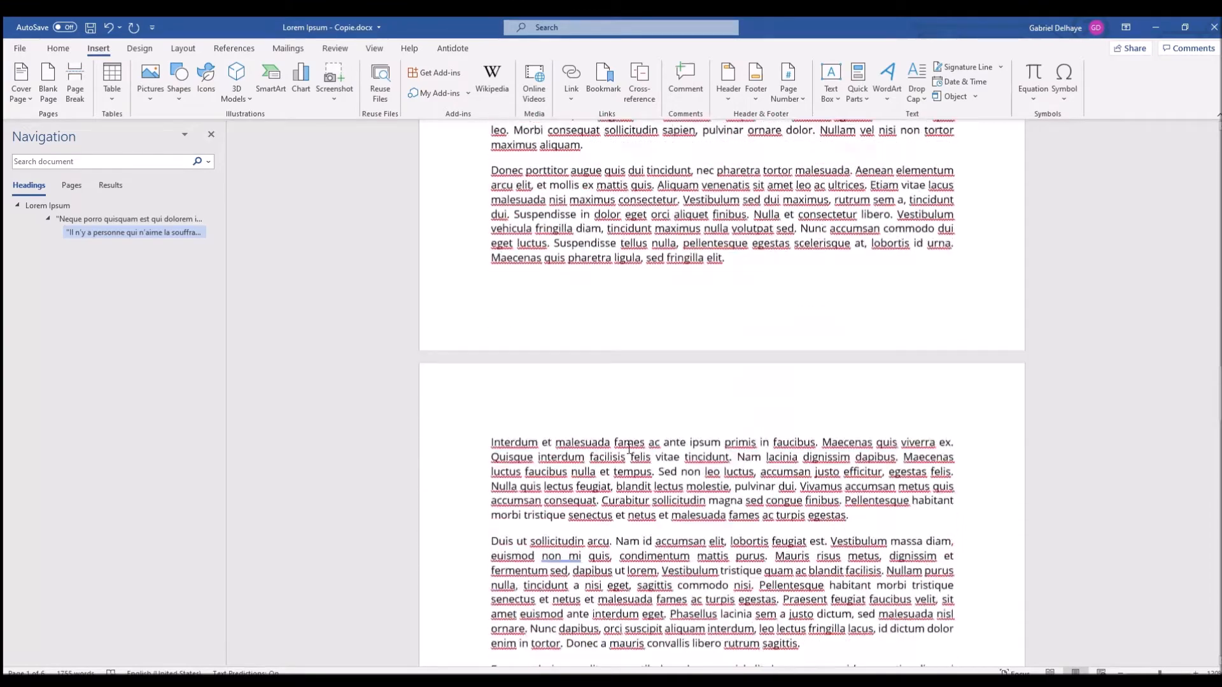
scroll(618, 466, down, 20)
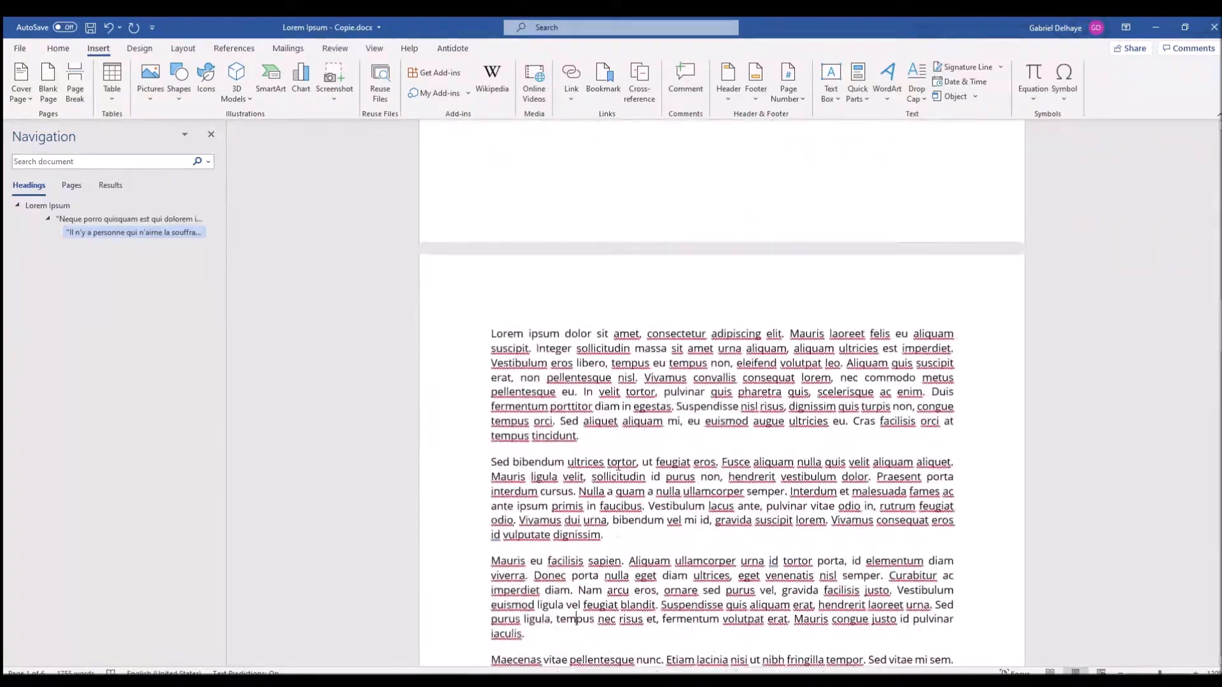
scroll(613, 466, up, 6)
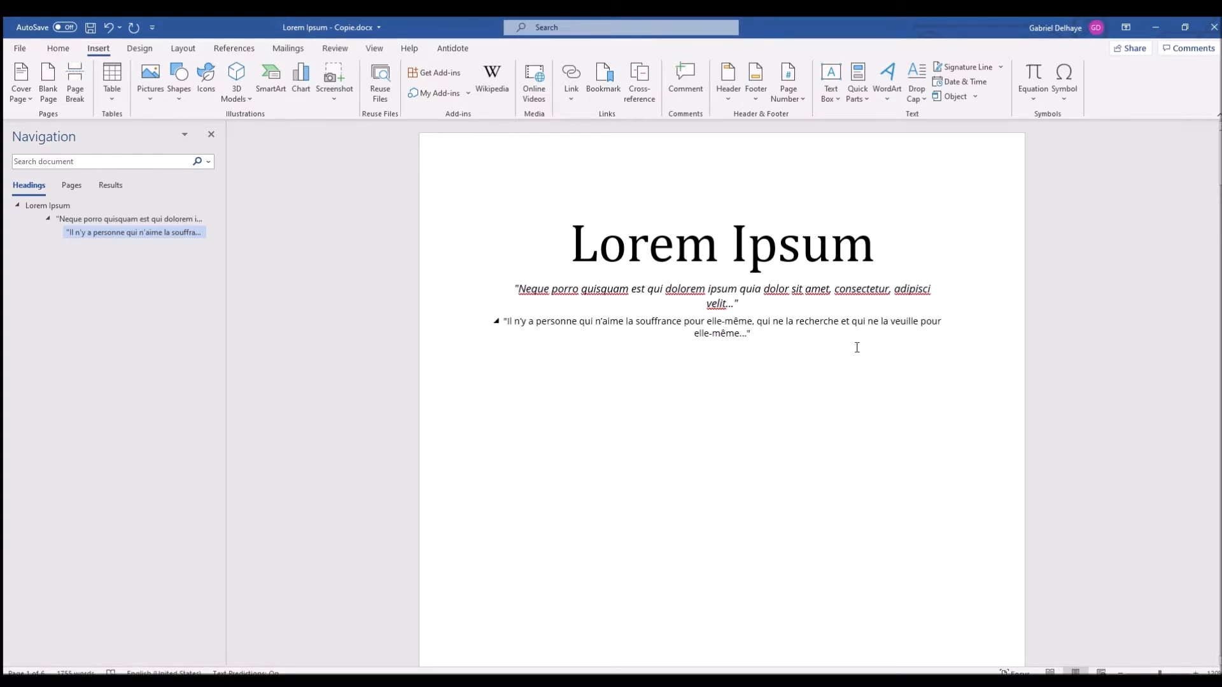
scroll(655, 363, down, 12)
scroll(598, 415, down, 12)
click(530, 301)
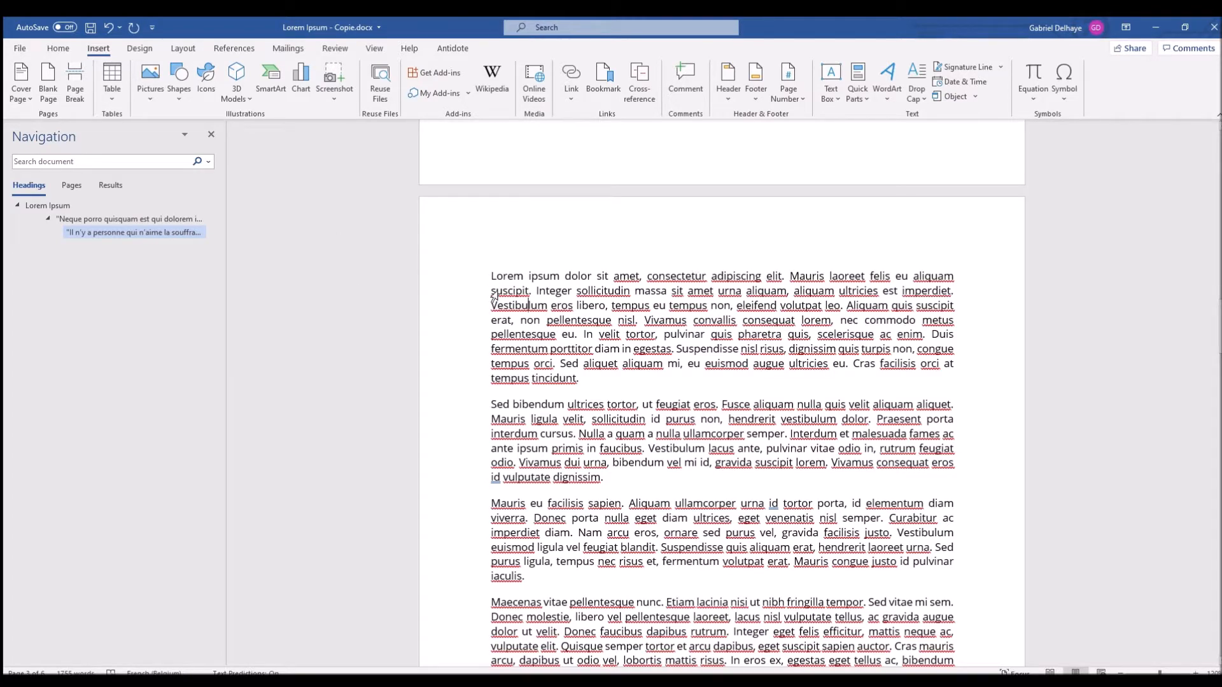
scroll(879, 455, down, 10)
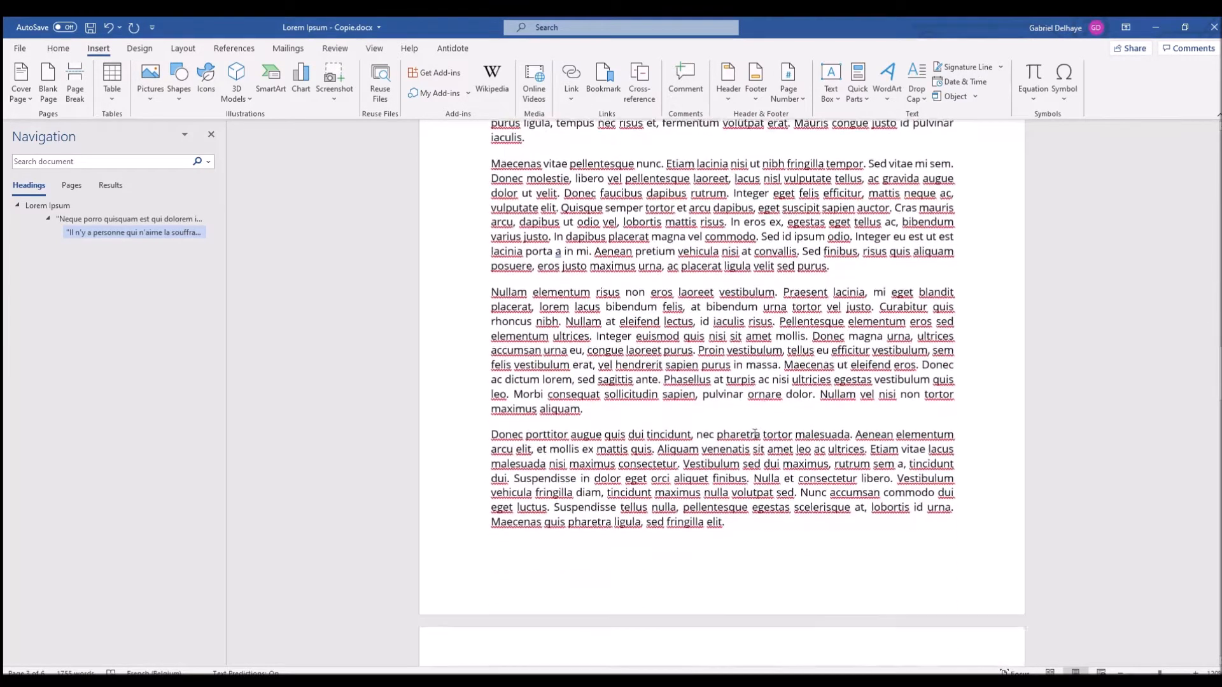
scroll(545, 259, up, 4)
scroll(589, 318, down, 12)
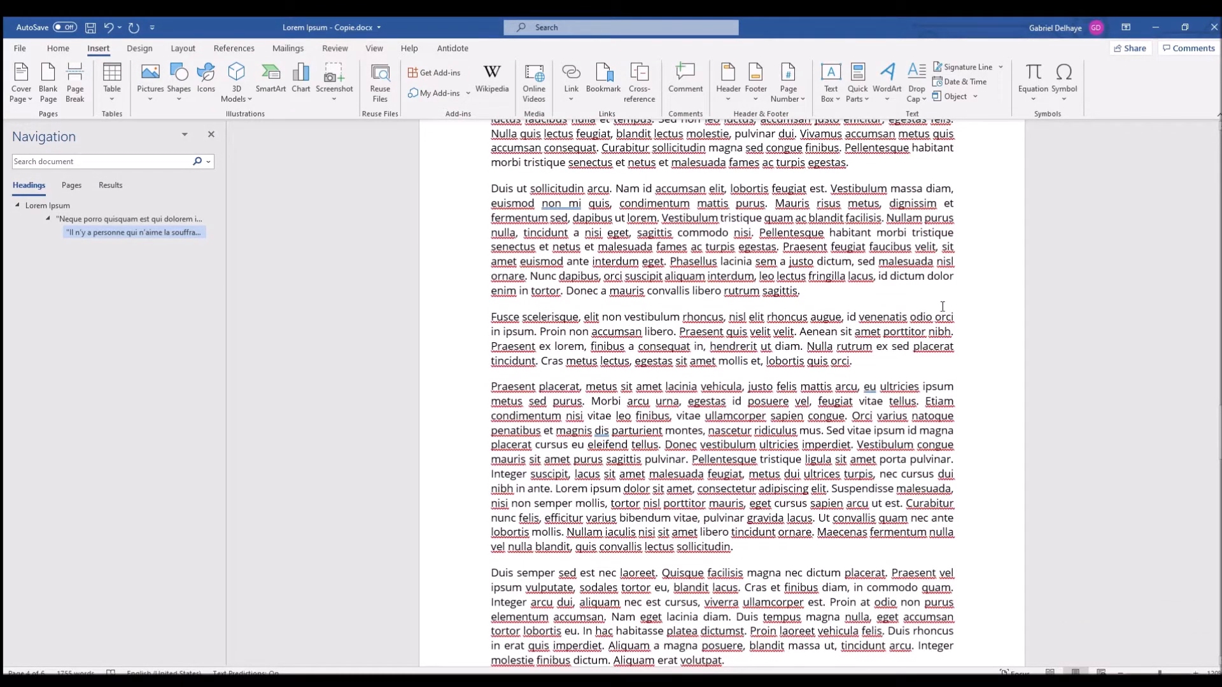
scroll(896, 428, down, 20)
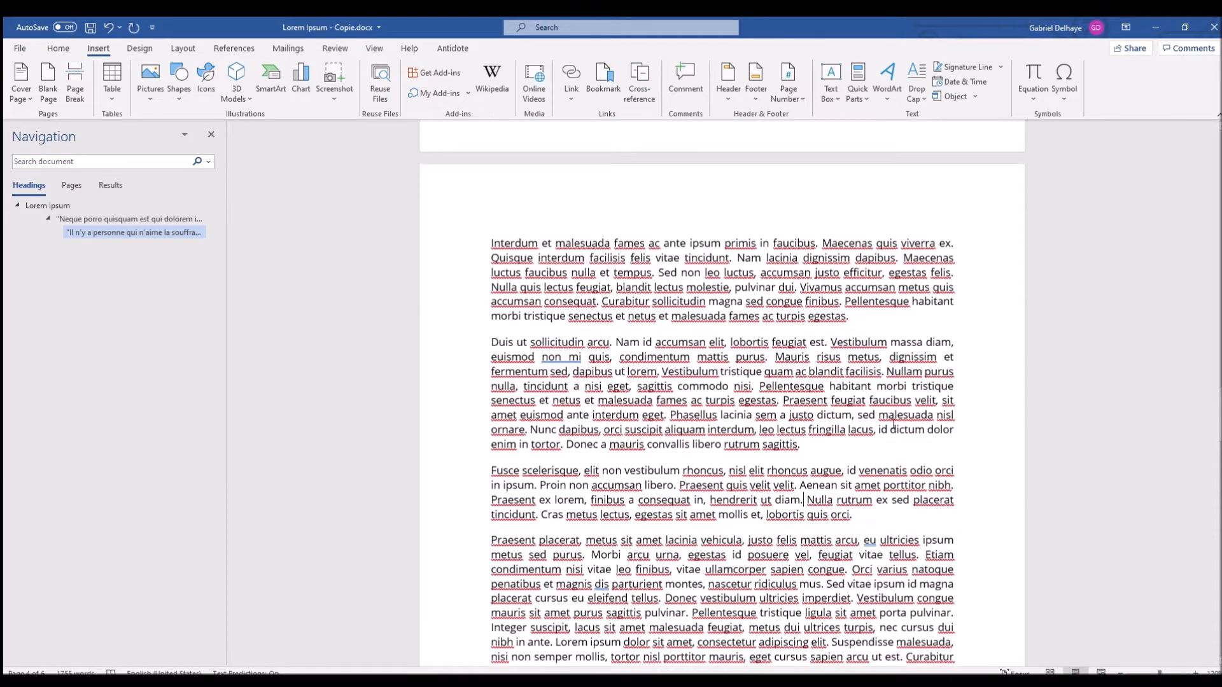
scroll(761, 471, down, 15)
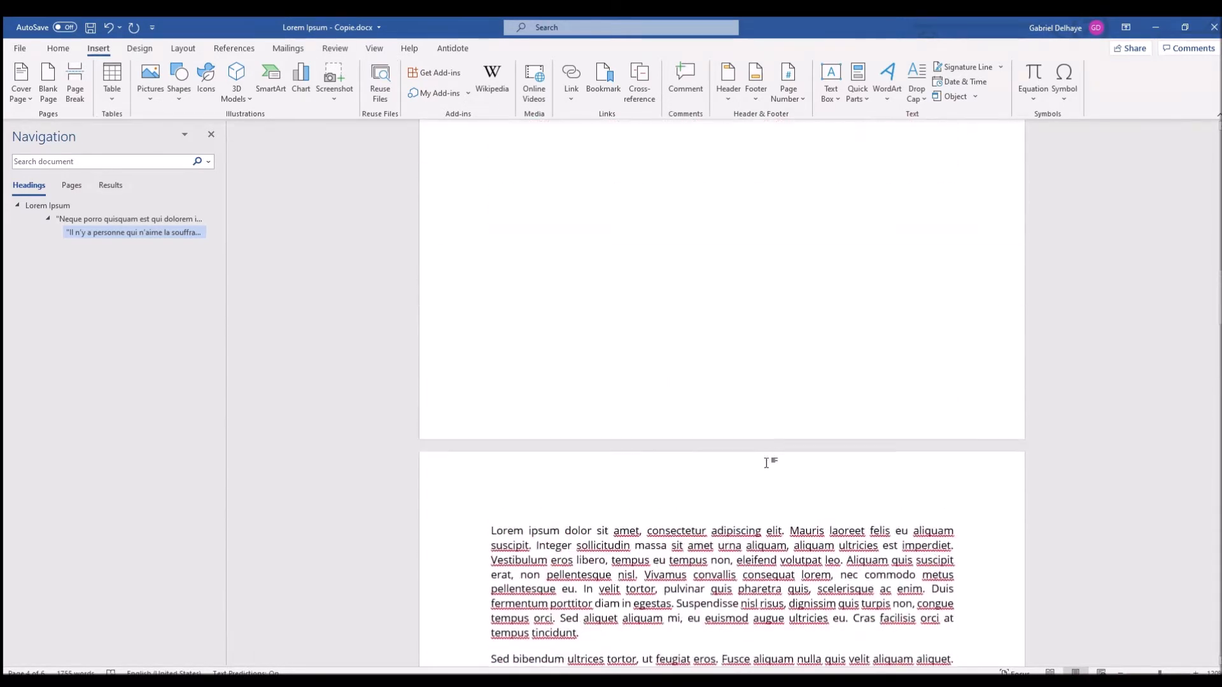
Examine the blank page between the title page and the body text, selecting the body paragraphs that follow it.
scroll(761, 471, up, 12)
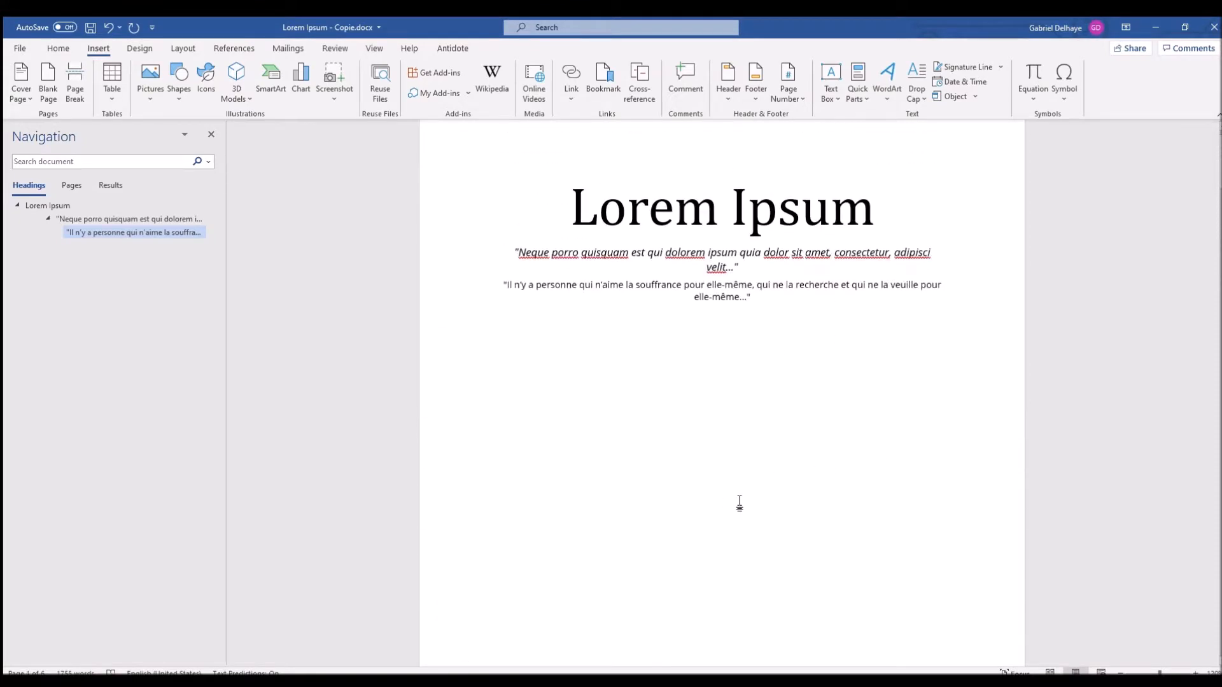
scroll(647, 347, down, 1)
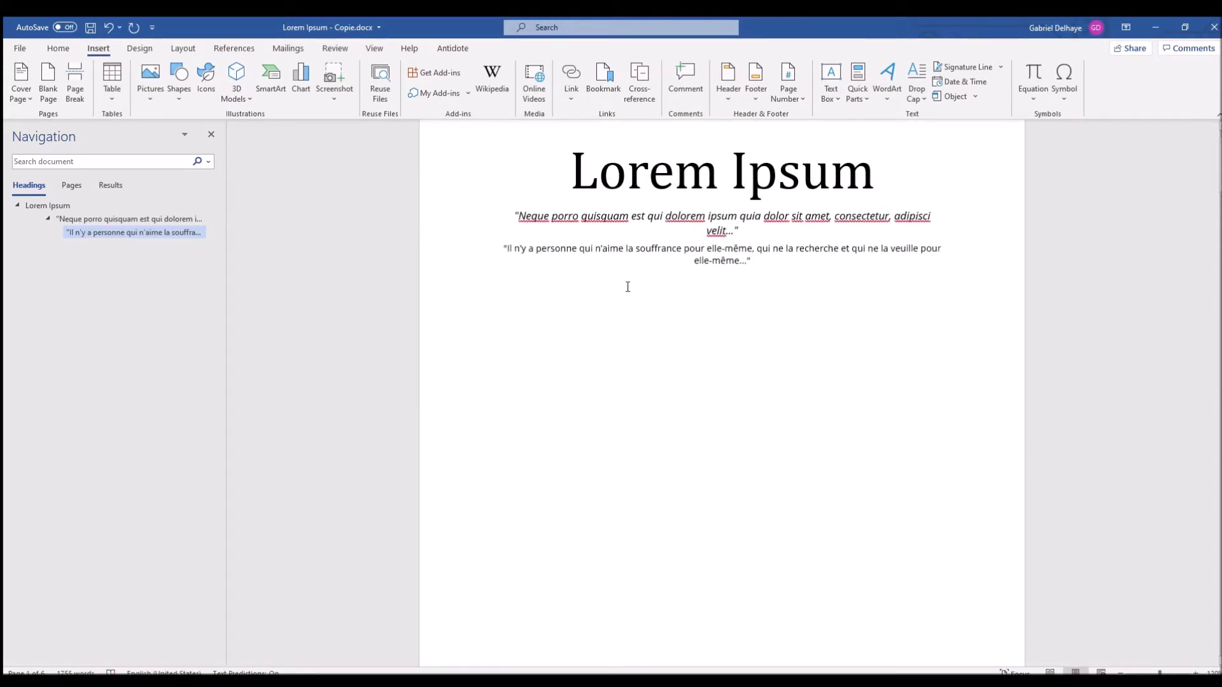
scroll(493, 375, down, 15)
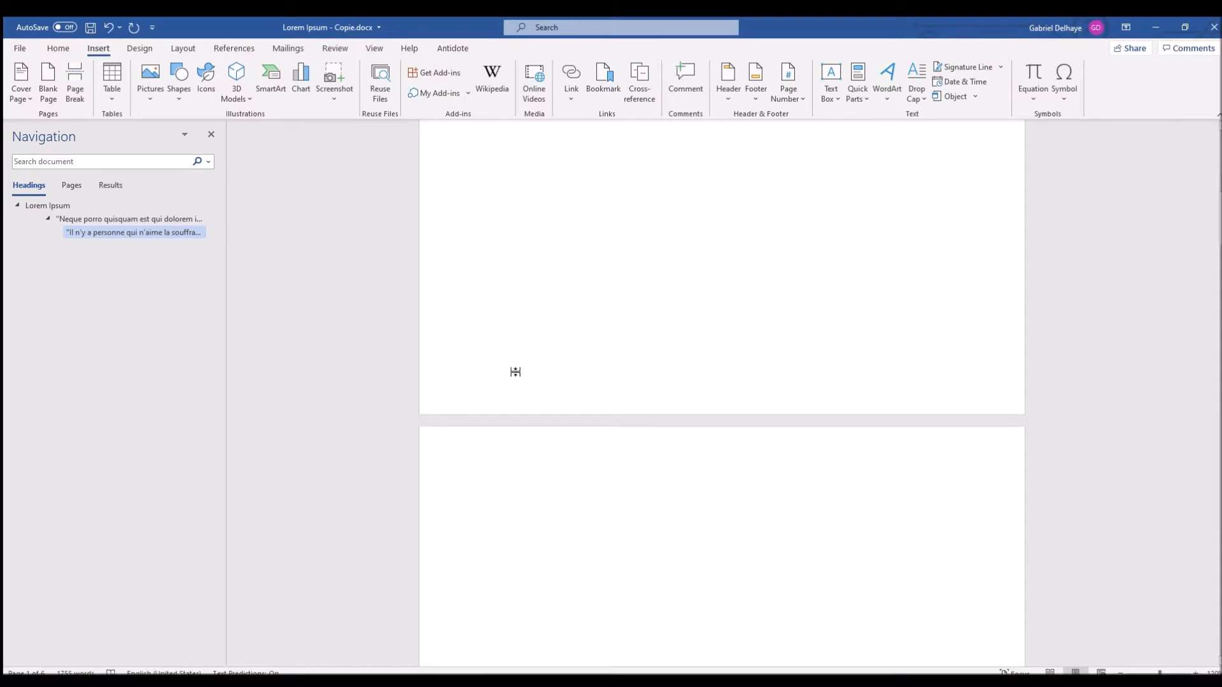
scroll(573, 388, down, 15)
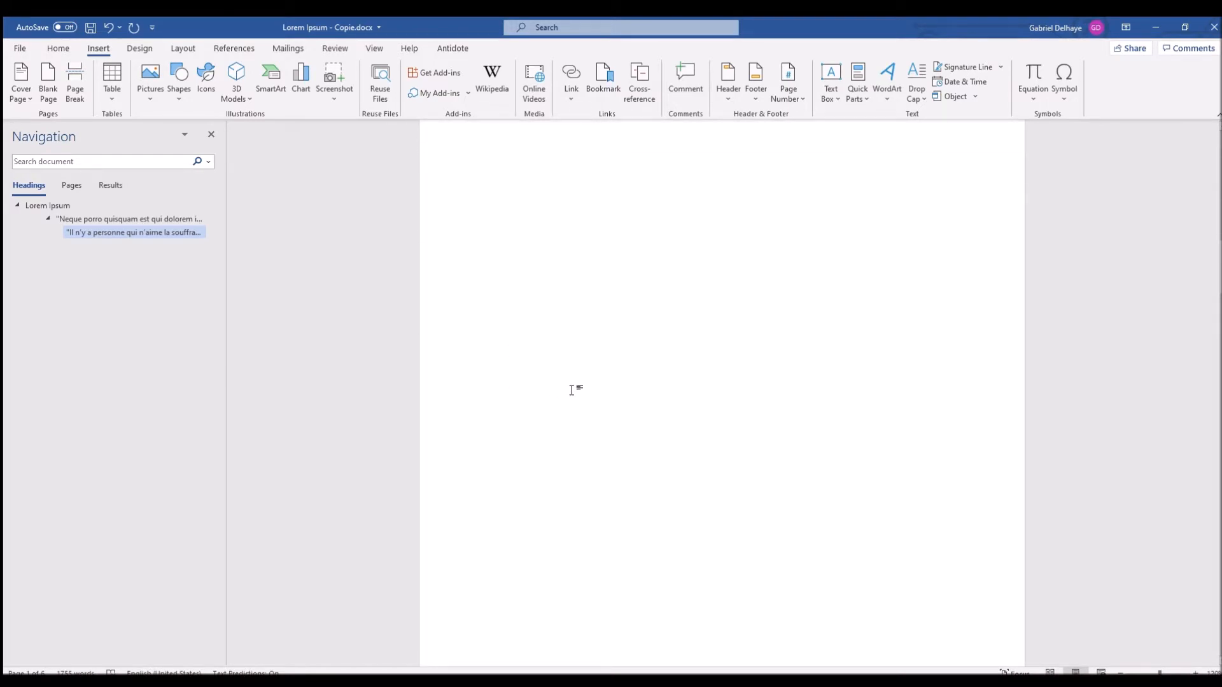
scroll(576, 400, down, 5)
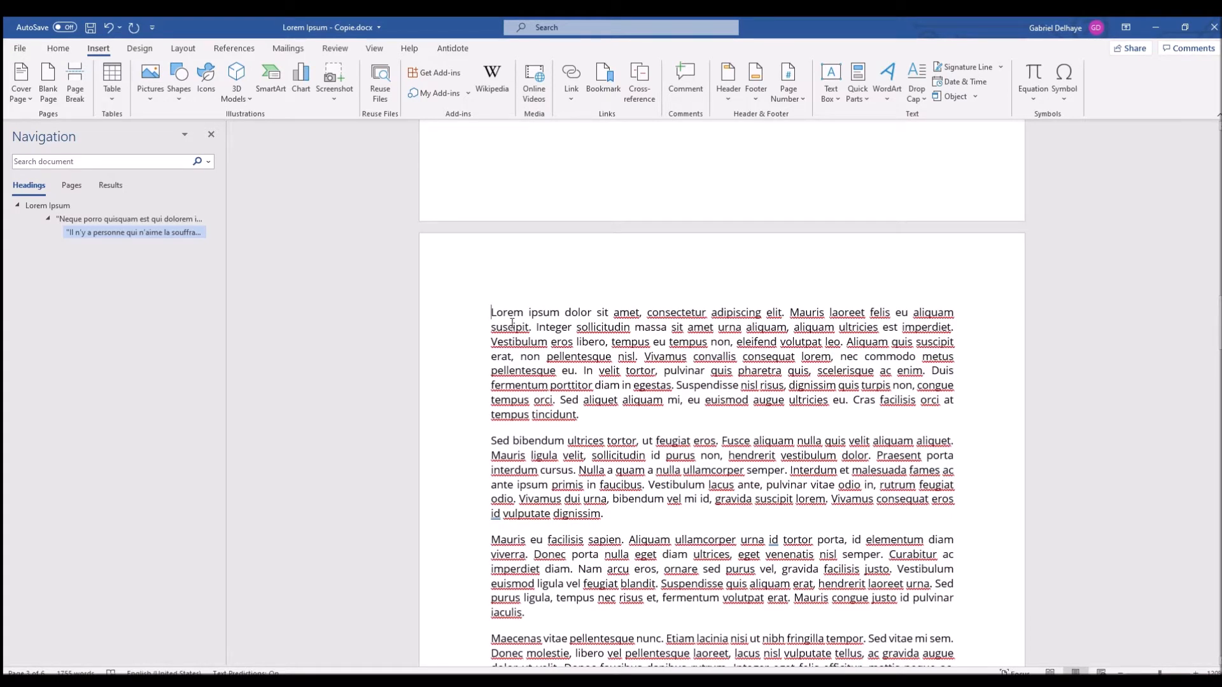
scroll(512, 324, up, 3)
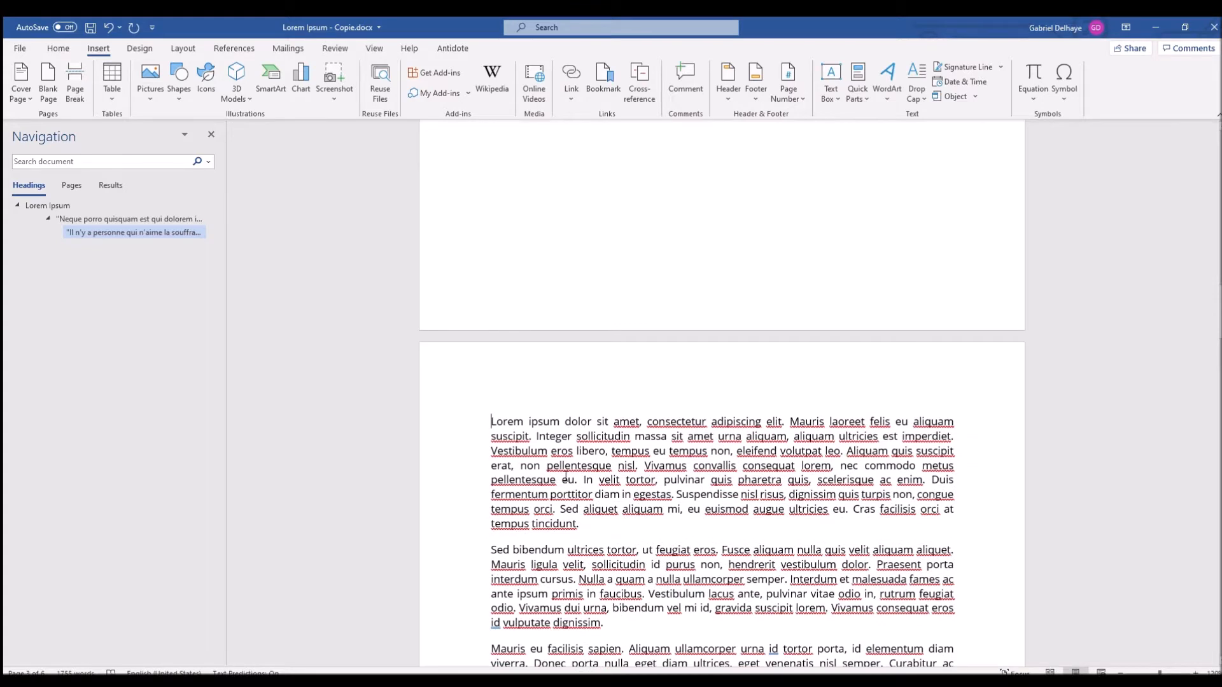
scroll(564, 473, up, 5)
scroll(557, 469, down, 5)
scroll(490, 422, down, 7)
drag(491, 192, 700, 497)
scroll(654, 445, up, 10)
scroll(655, 442, up, 20)
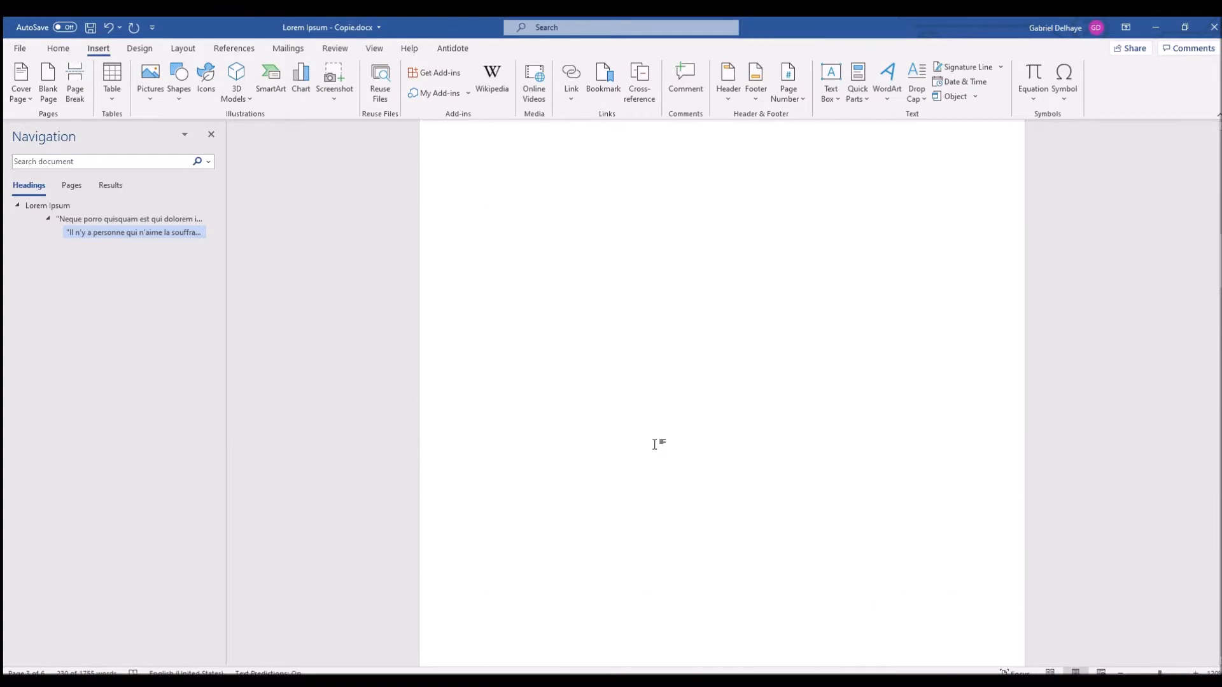
scroll(562, 380, down, 20)
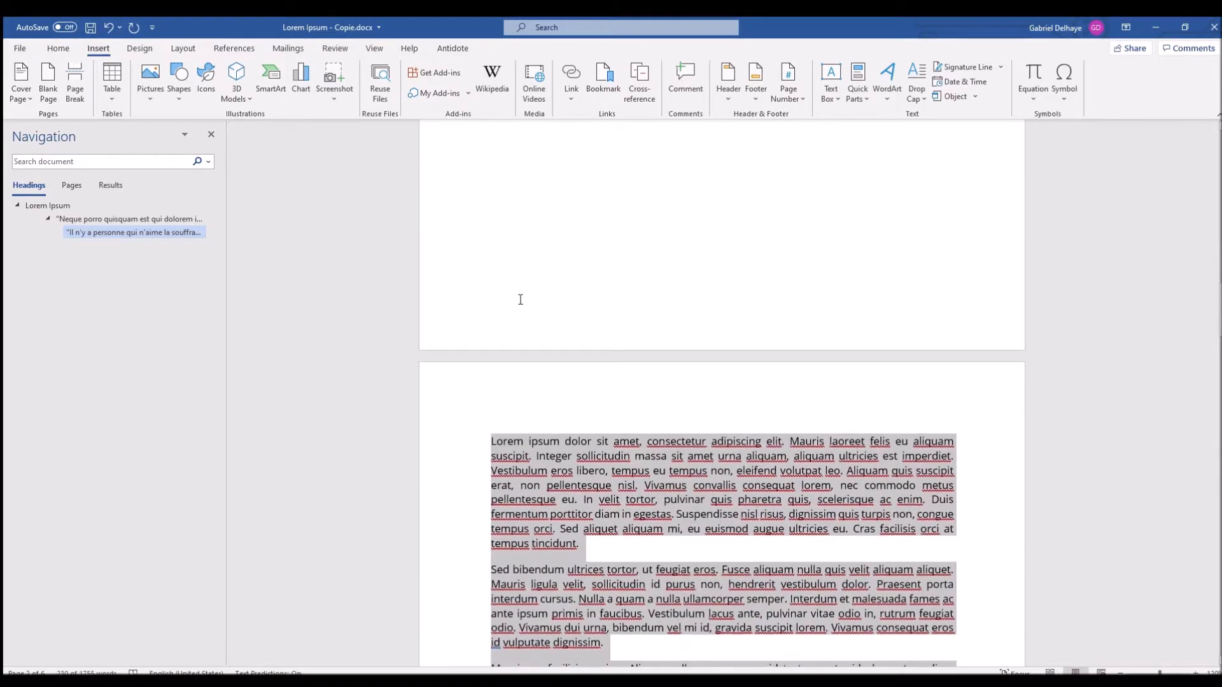
Place the cursor on the blank second page and show the paragraph marks and hidden formatting symbols.
click(538, 250)
scroll(531, 347, up, 2)
scroll(532, 347, up, 2)
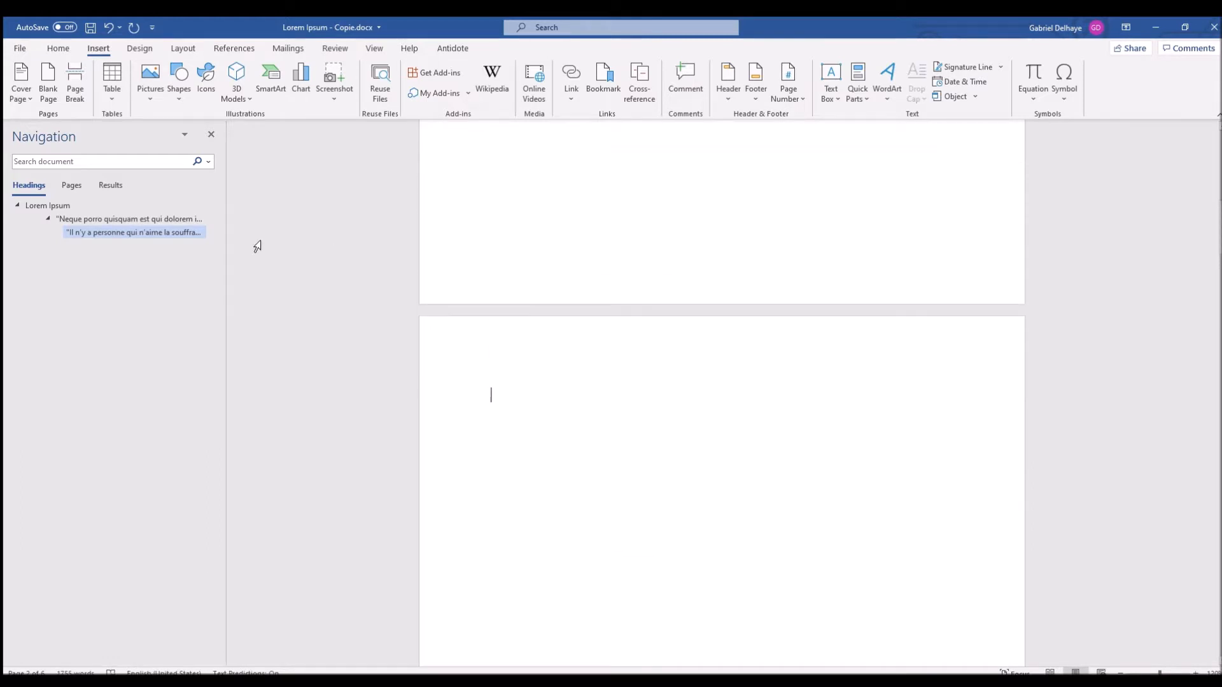
click(58, 48)
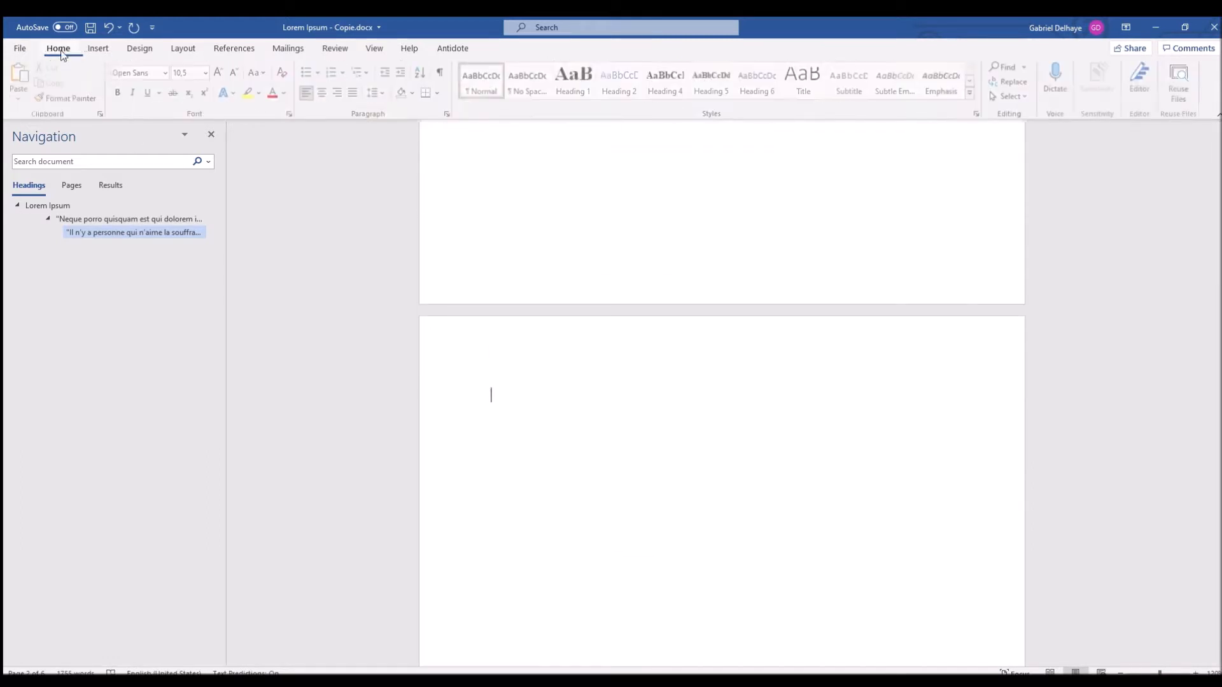
click(442, 72)
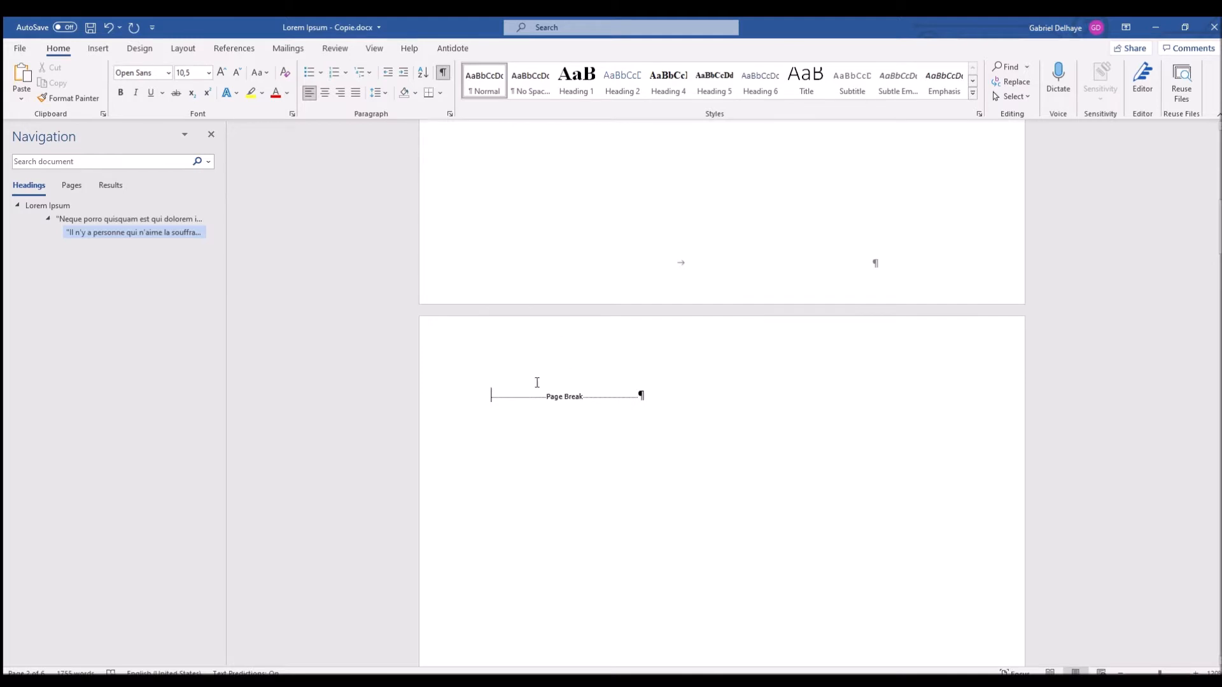
Compare the page breaks on the first two pages and delete the one on the blank second page.
scroll(524, 416, up, 3)
scroll(524, 417, up, 1)
scroll(535, 448, down, 4)
scroll(548, 480, up, 3)
scroll(548, 482, down, 3)
scroll(547, 482, up, 10)
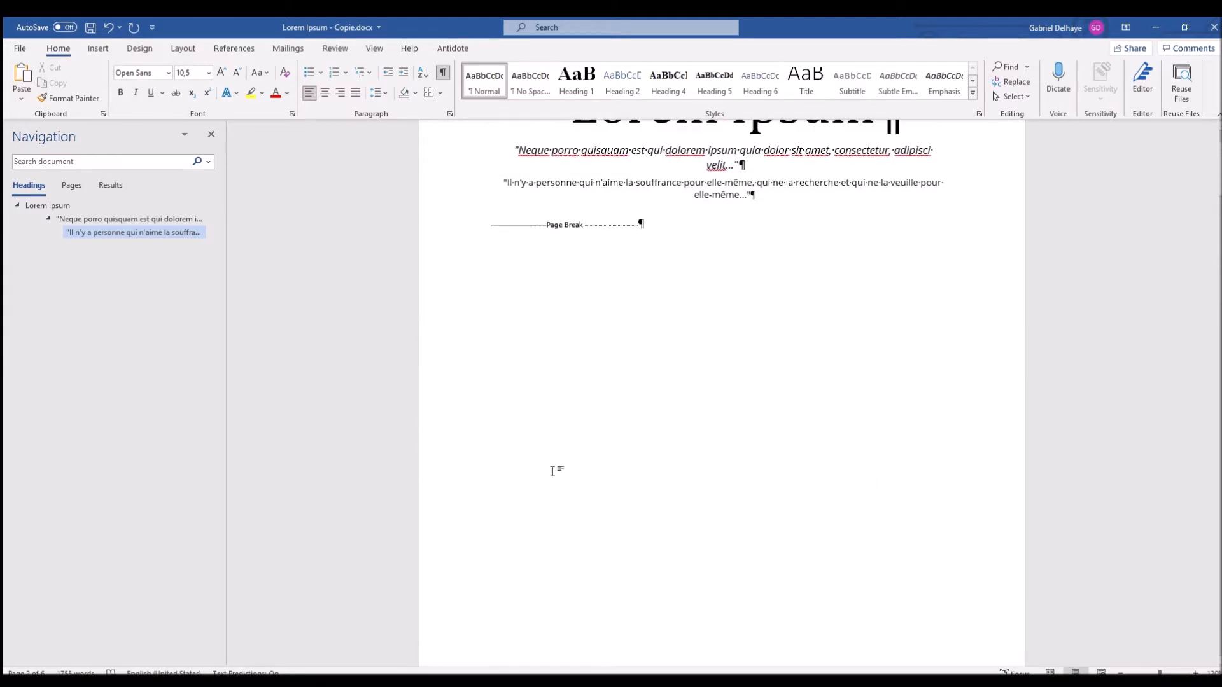
scroll(546, 353, down, 10)
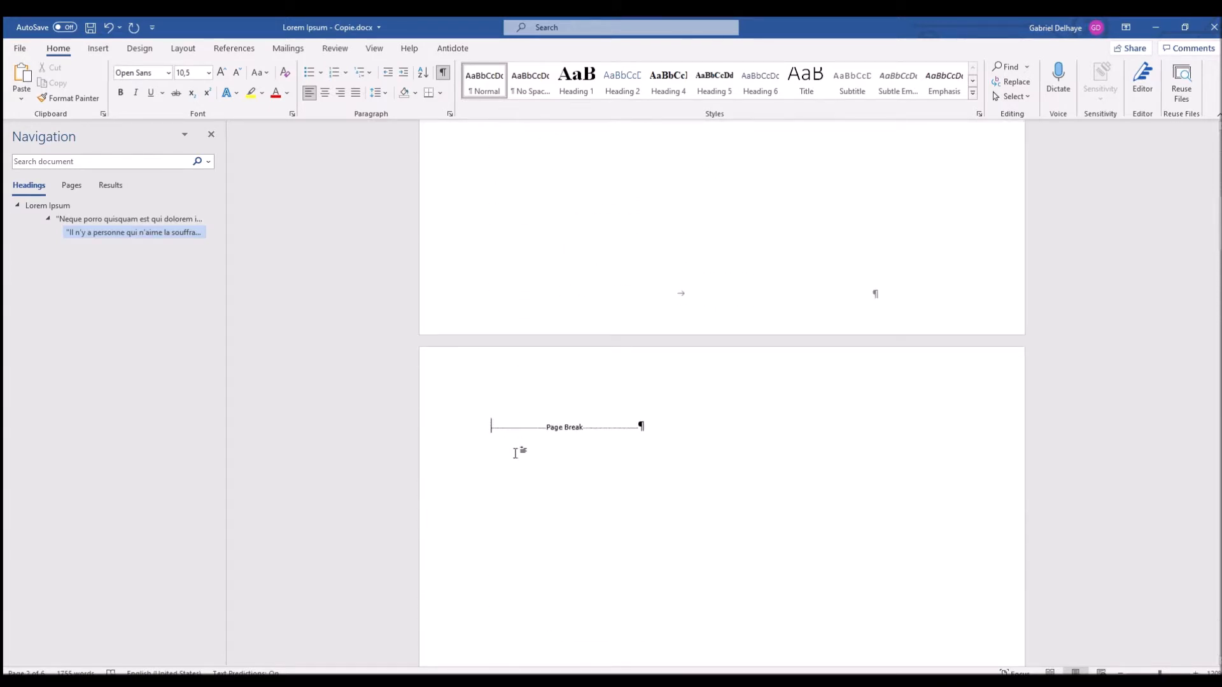
key(Delete)
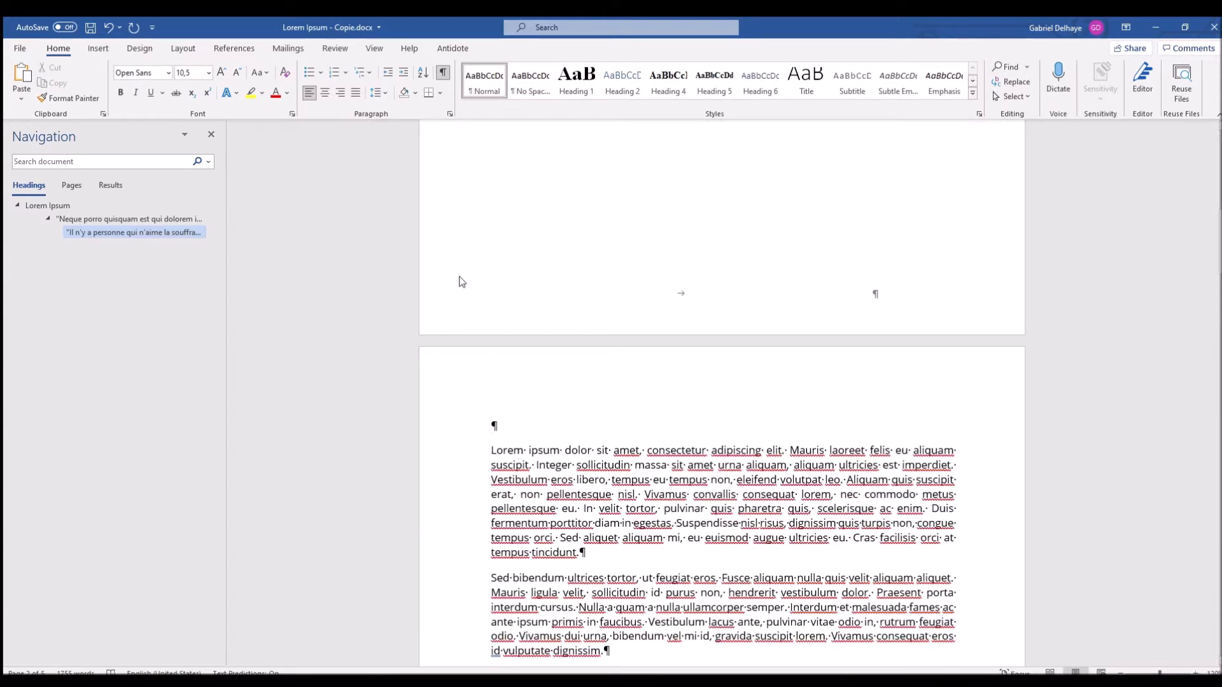
Insert a Next Page section break before the body text and put it on its own line after the title page's page break.
click(177, 51)
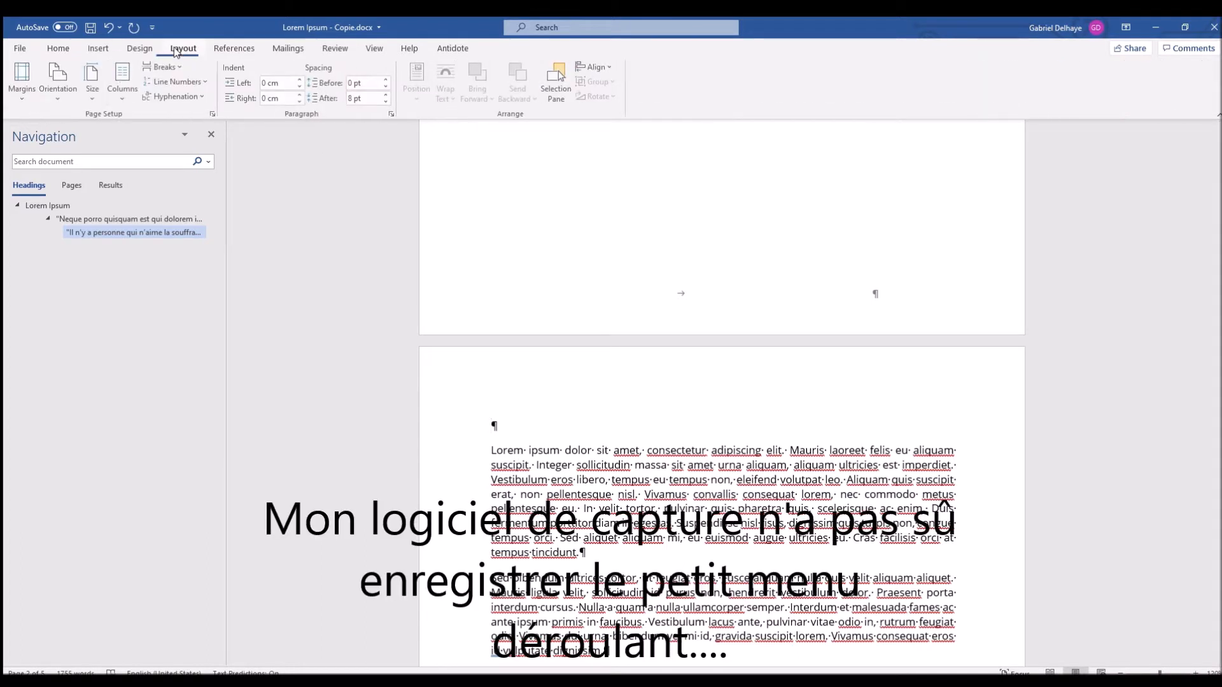
click(166, 67)
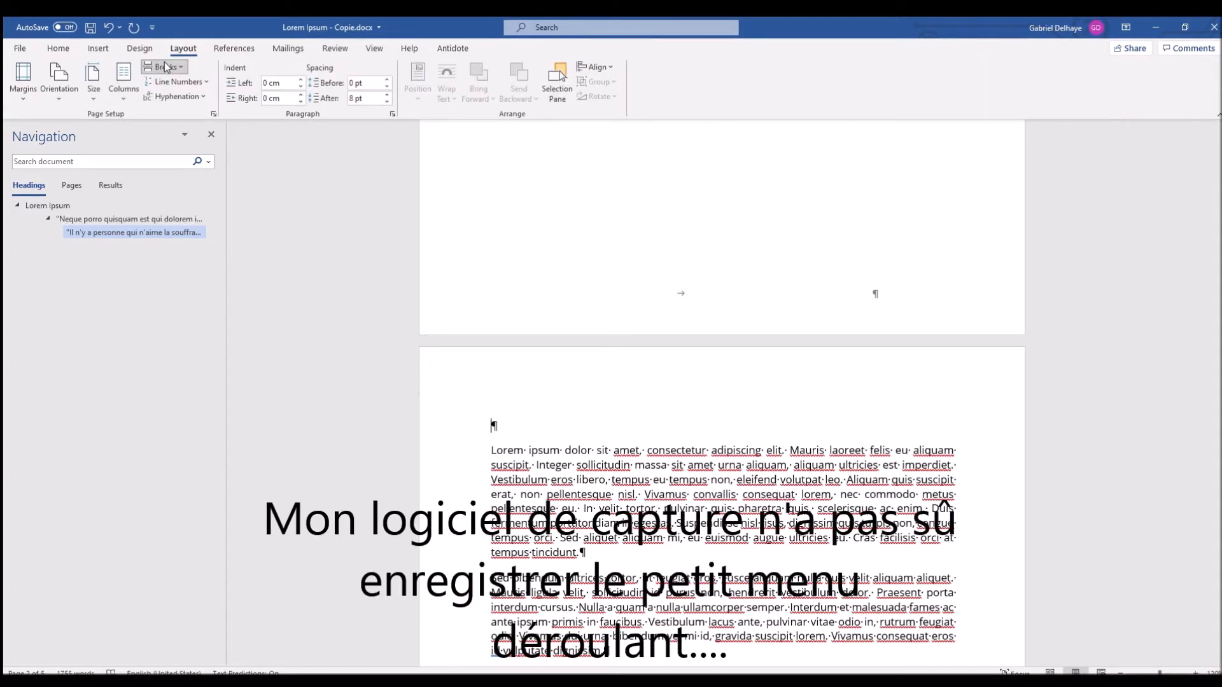
click(209, 254)
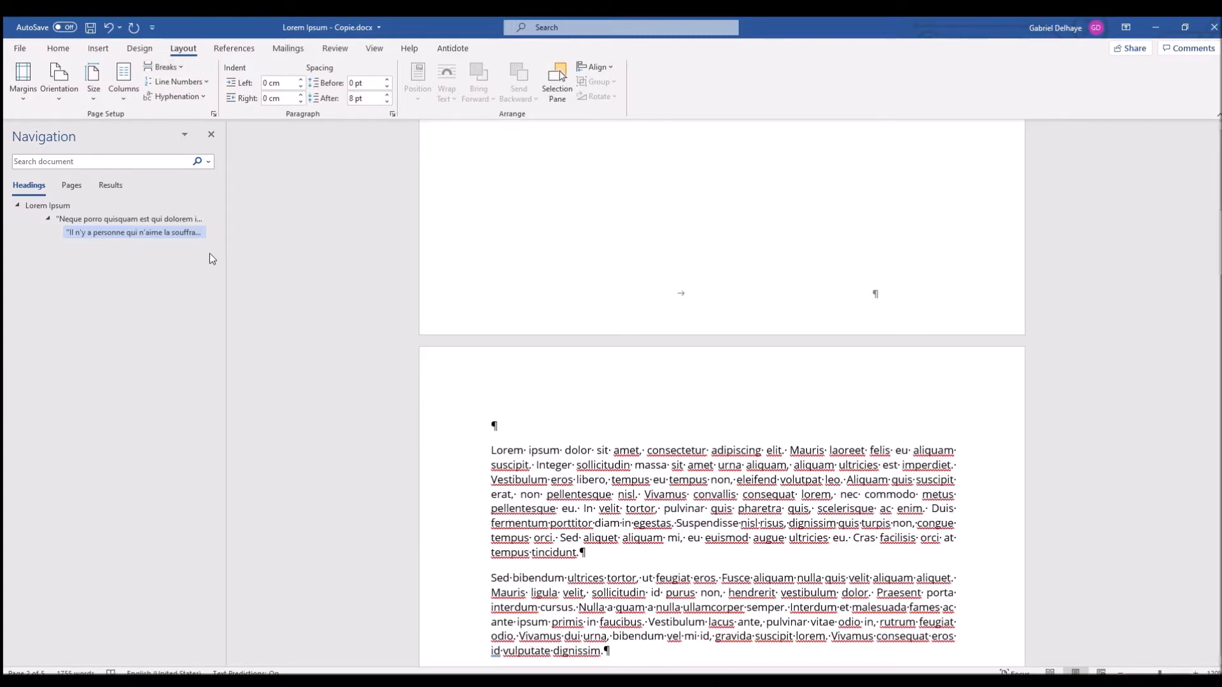
scroll(518, 343, up, 10)
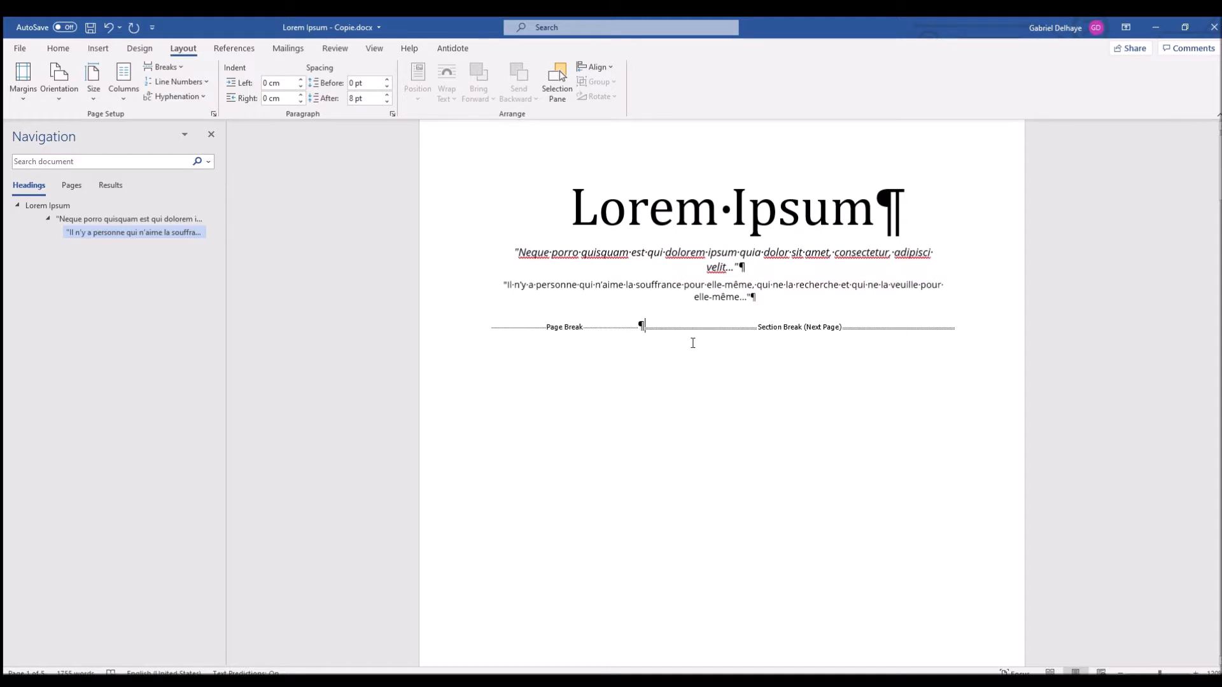
key(Delete)
Check where the page break and the section break fall across the title page, the second page and the body text.
scroll(675, 344, down, 5)
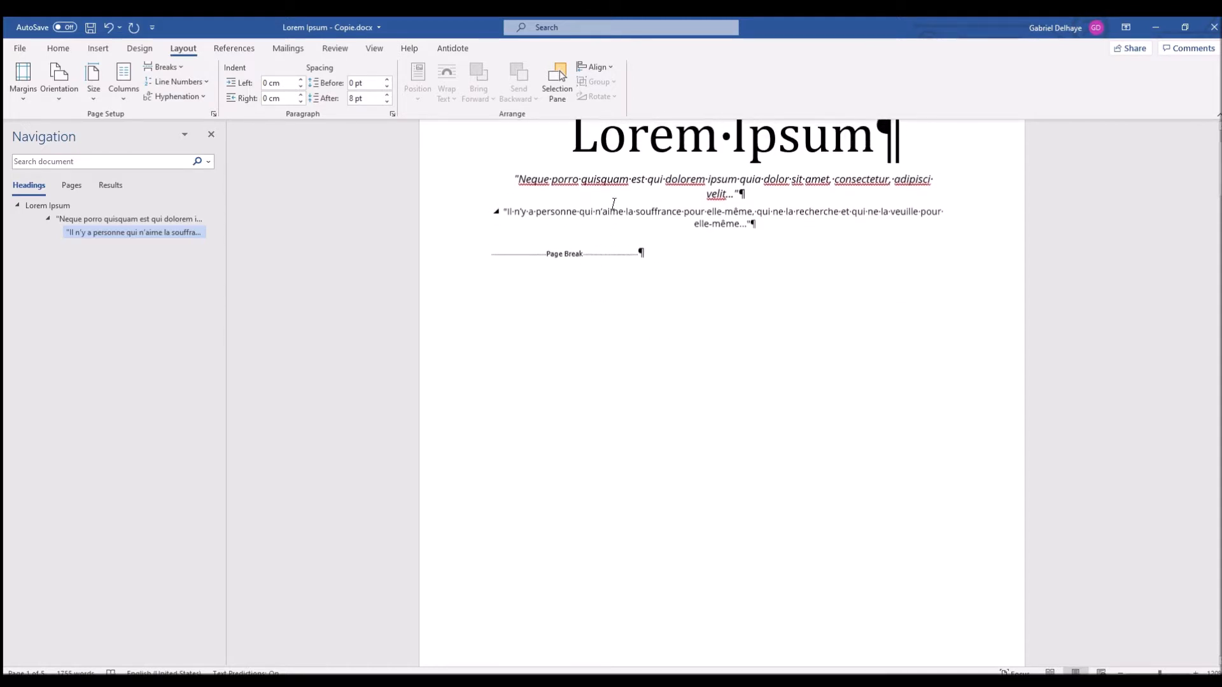
scroll(565, 168, up, 2)
scroll(552, 244, down, 12)
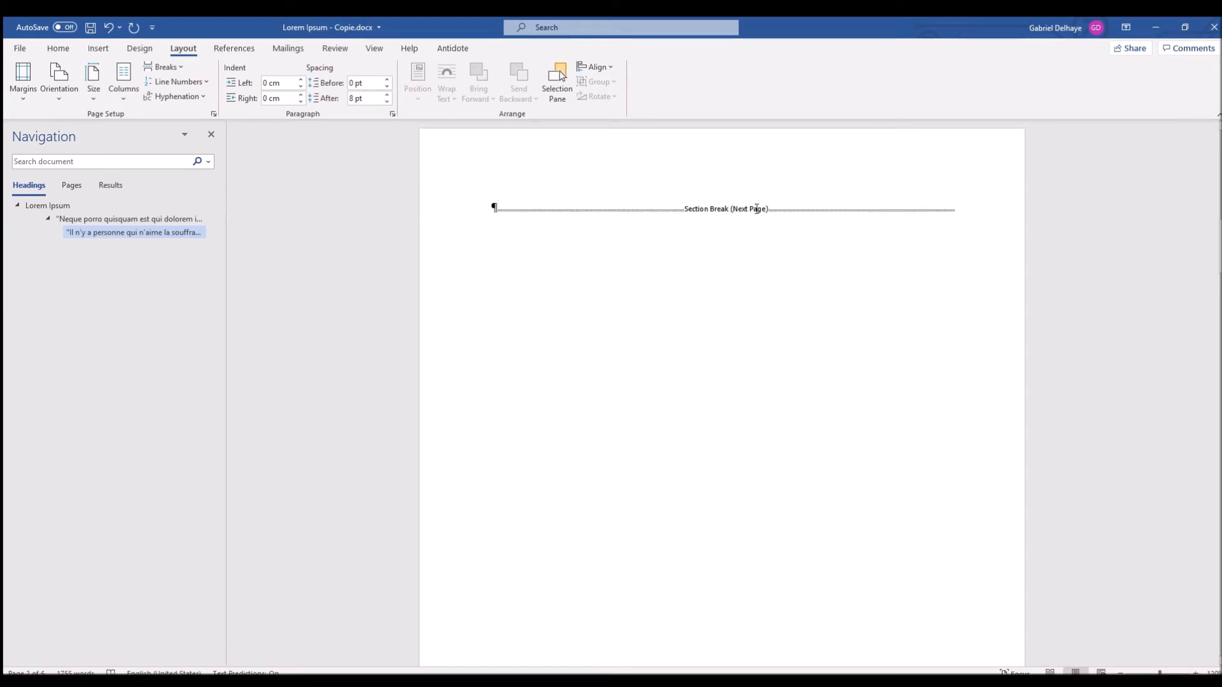
scroll(643, 326, down, 2)
scroll(626, 334, down, 10)
click(644, 344)
scroll(564, 483, up, 5)
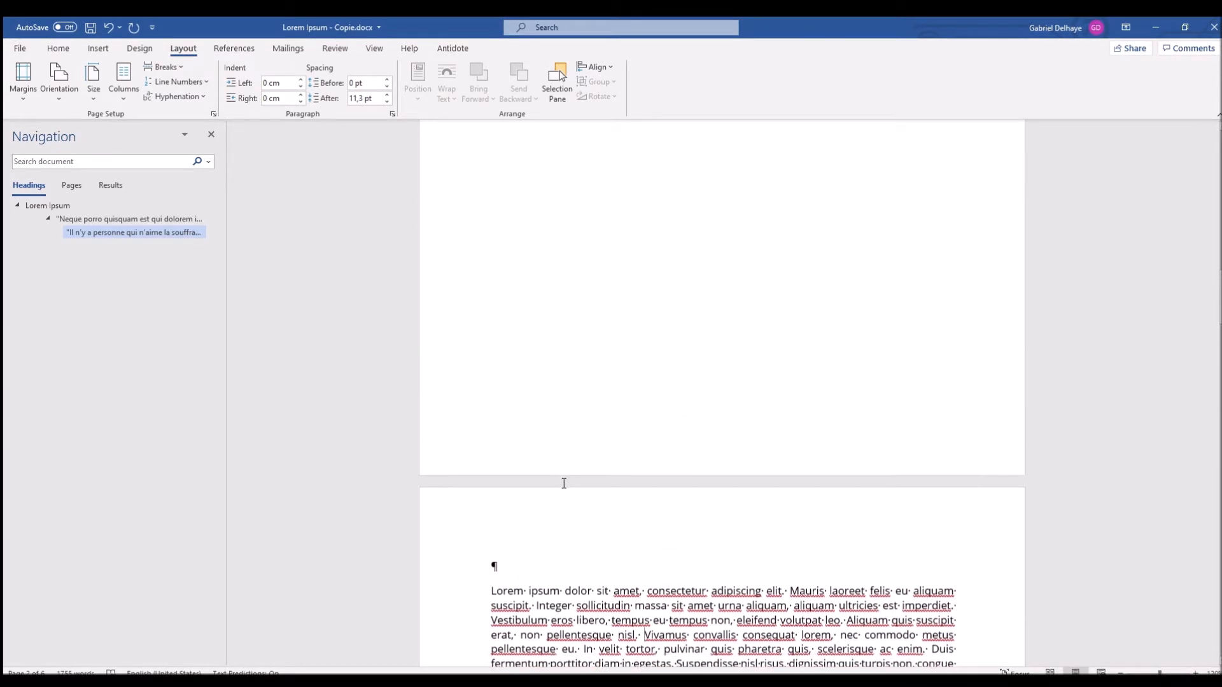
Open the header area on the body text's first page, compare the section labels on both sides of the section break, and leave header editing.
scroll(563, 483, up, 10)
scroll(558, 477, down, 7)
scroll(560, 483, down, 5)
scroll(544, 490, up, 2)
scroll(537, 521, down, 2)
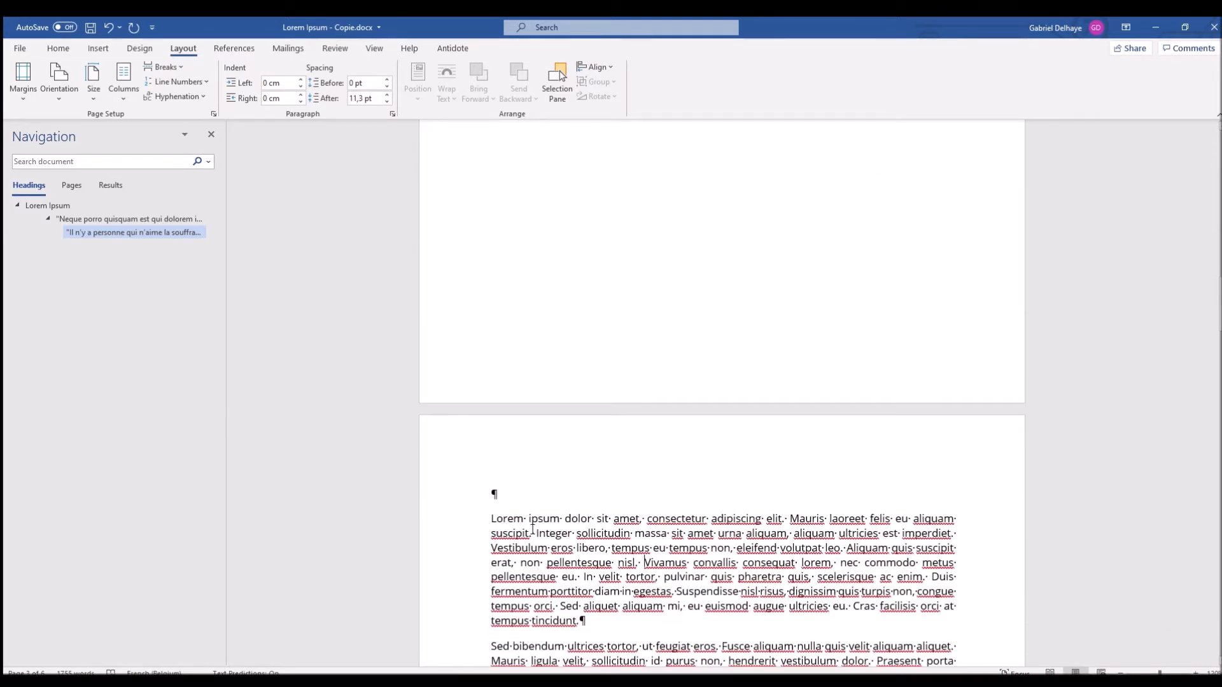
double_click(536, 452)
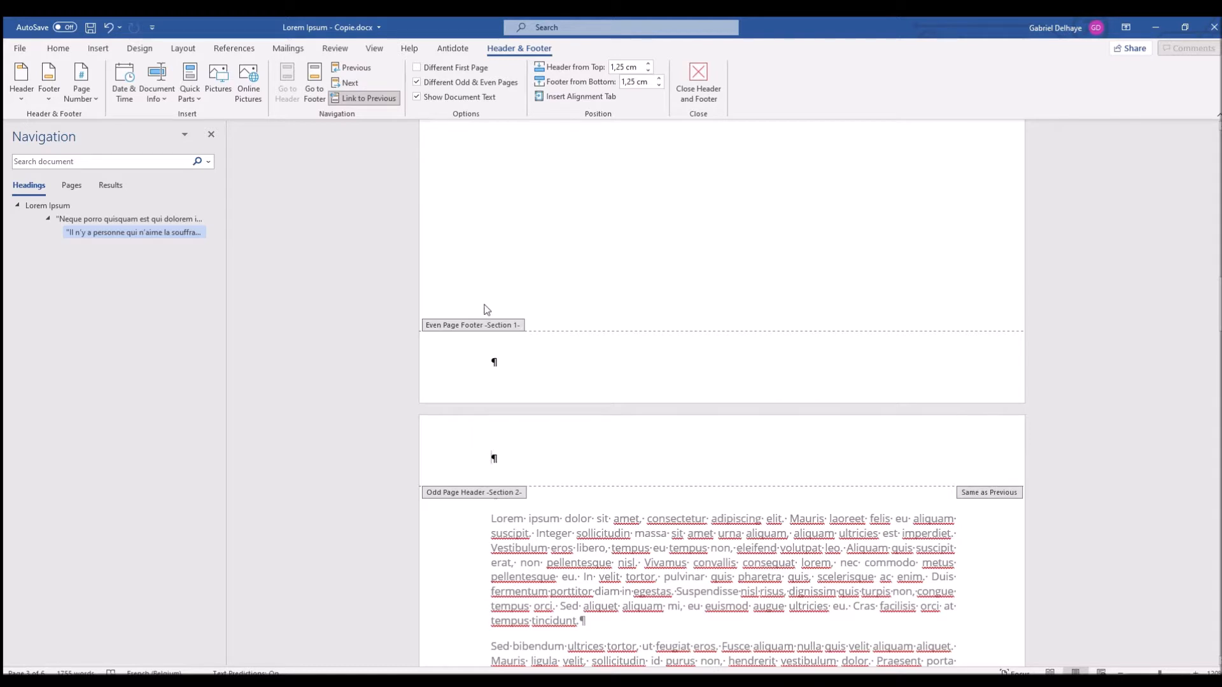
scroll(756, 384, up, 8)
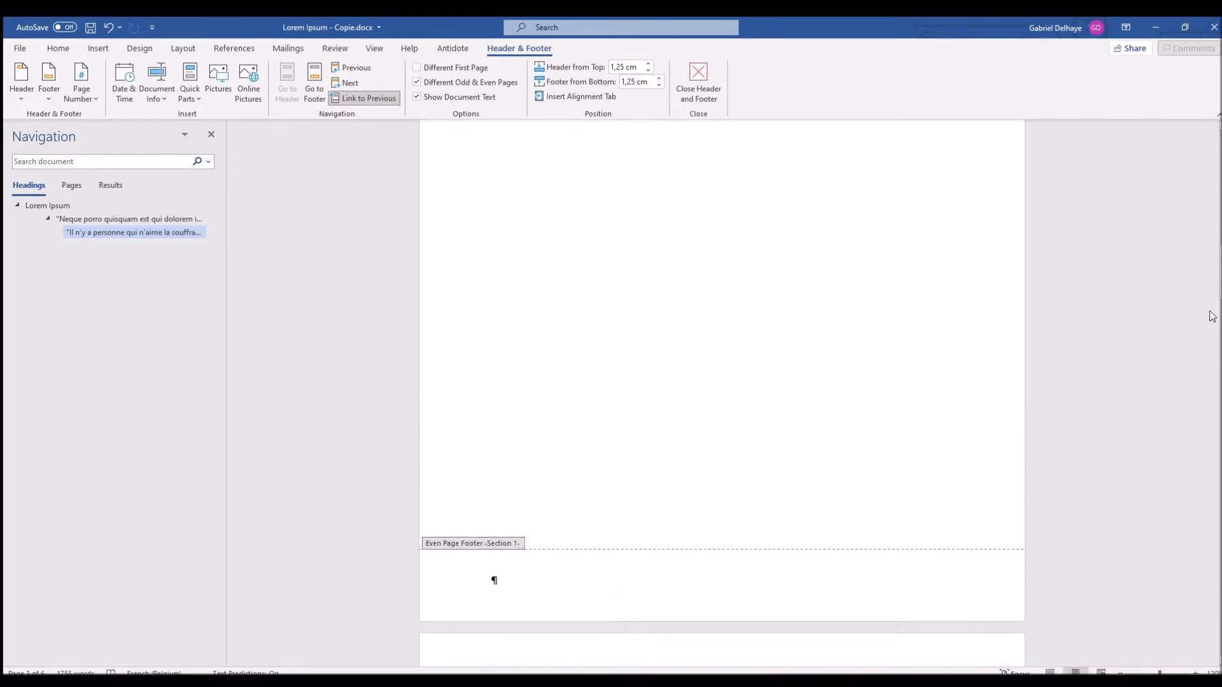
drag(1217, 250, 1198, 294)
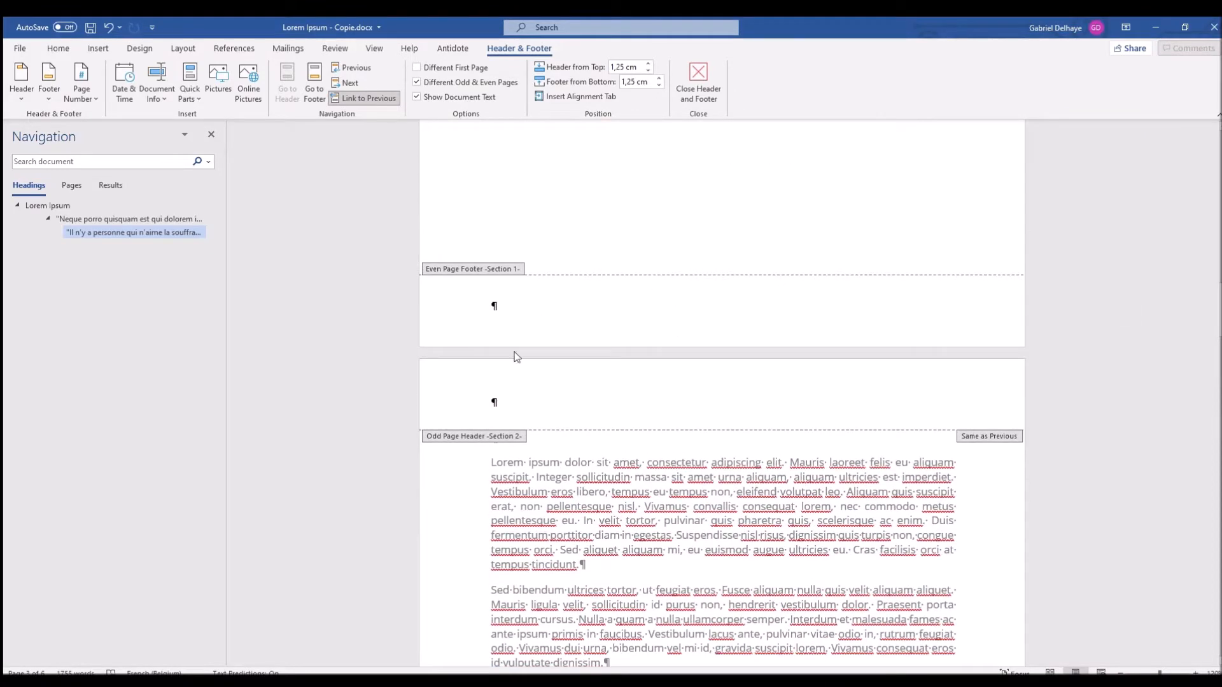
scroll(620, 384, up, 10)
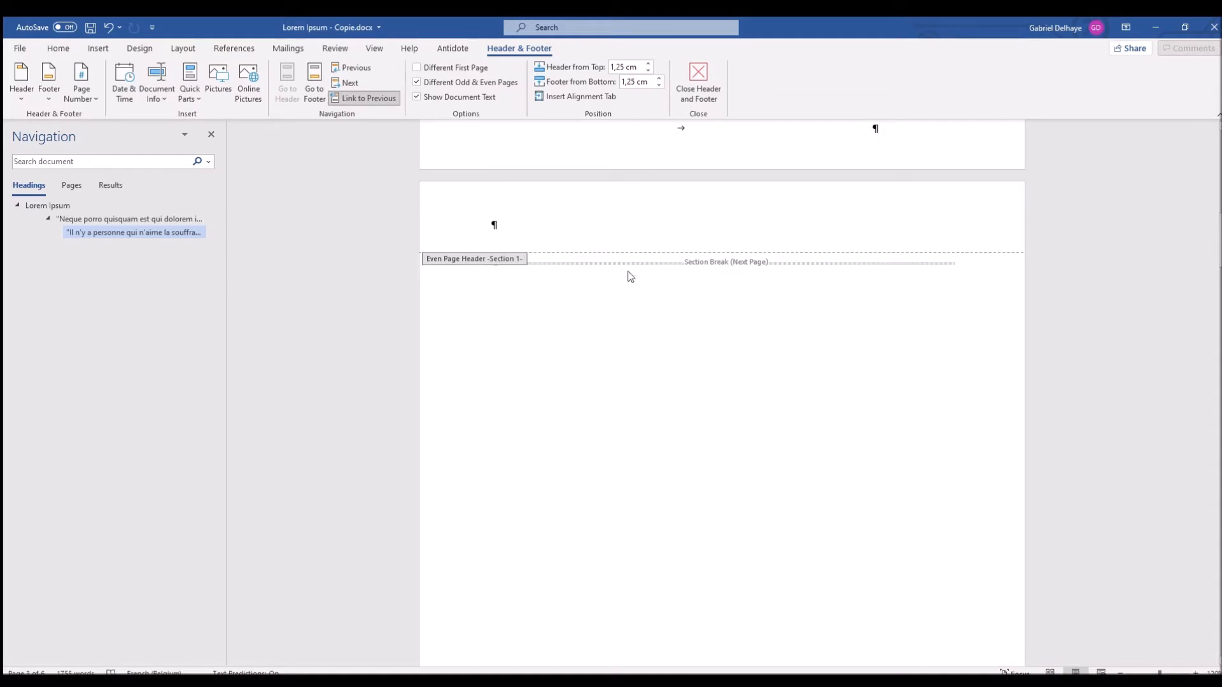
scroll(573, 350, down, 10)
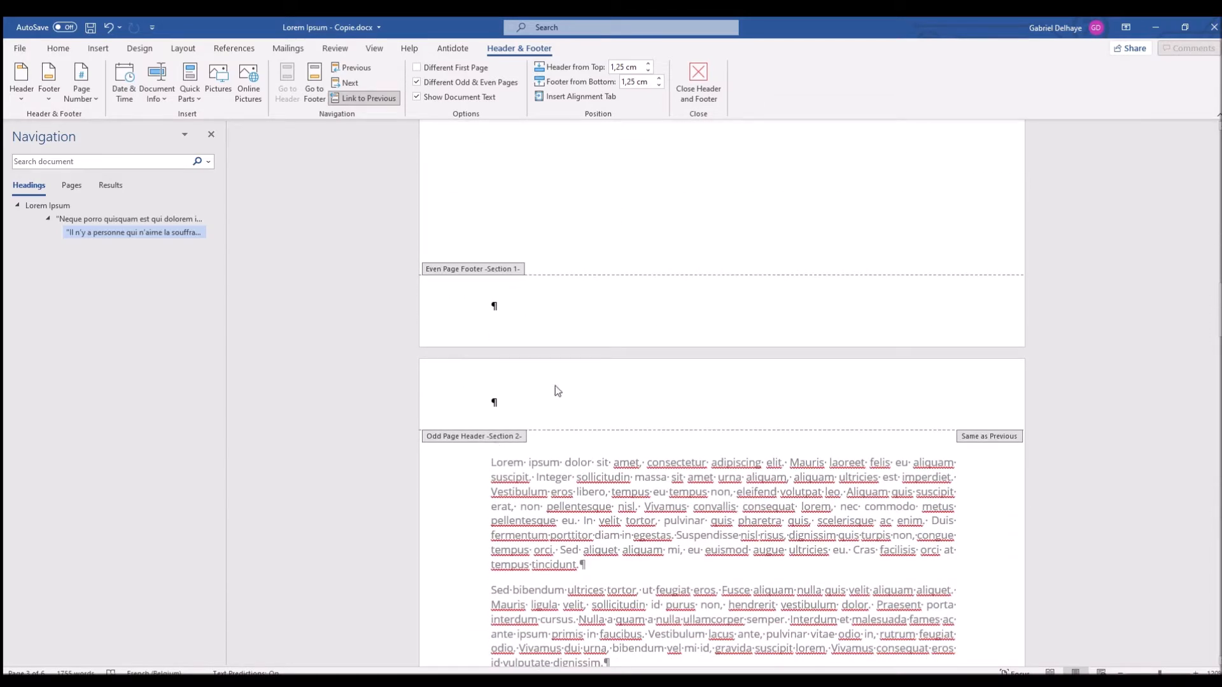
click(695, 89)
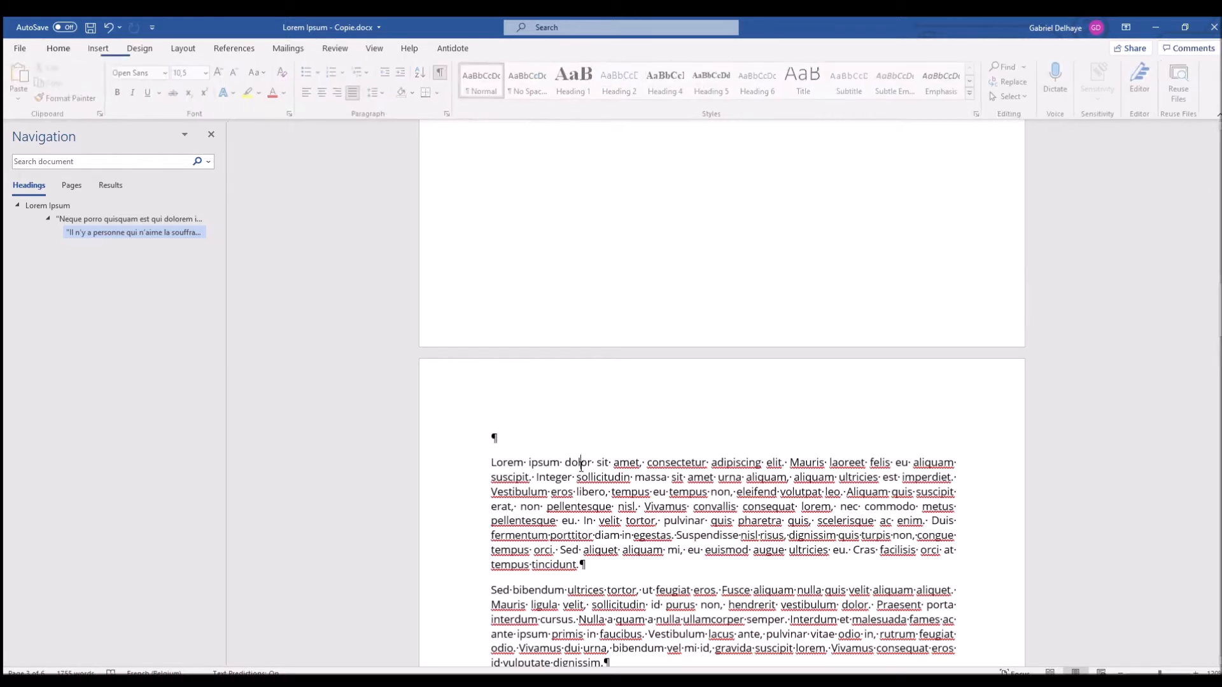
Delete the empty paragraph above the first body text paragraph.
key(Delete)
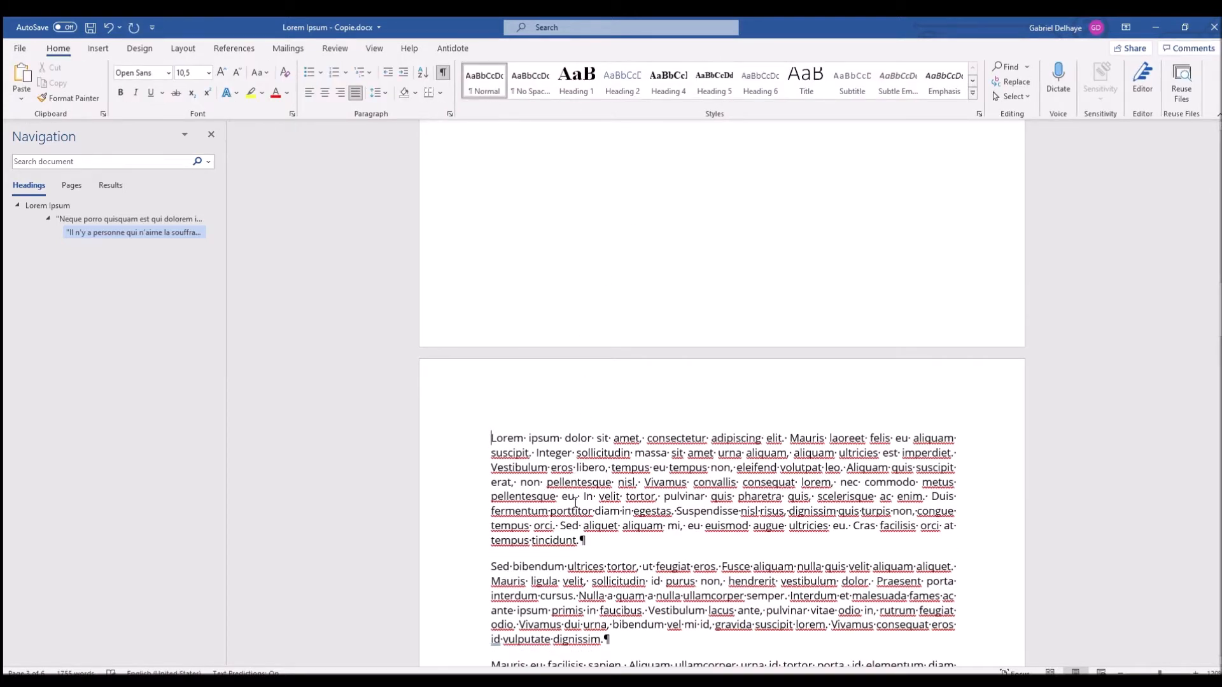
scroll(742, 532, up, 1)
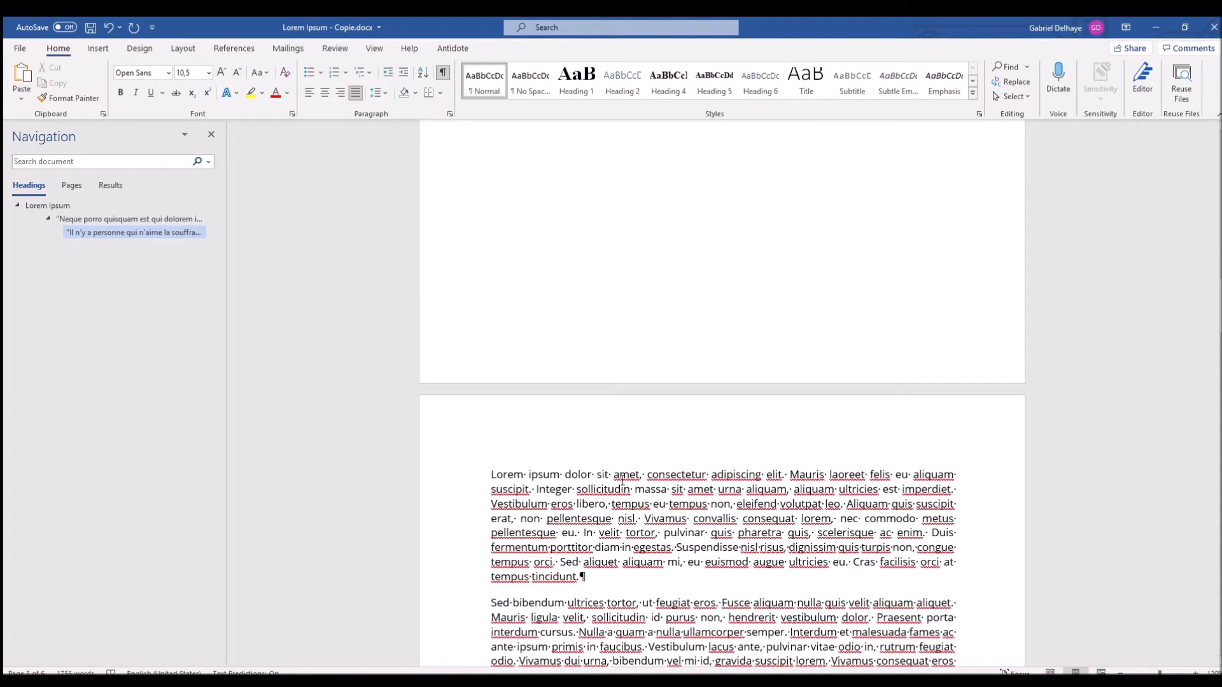
scroll(627, 522, down, 4)
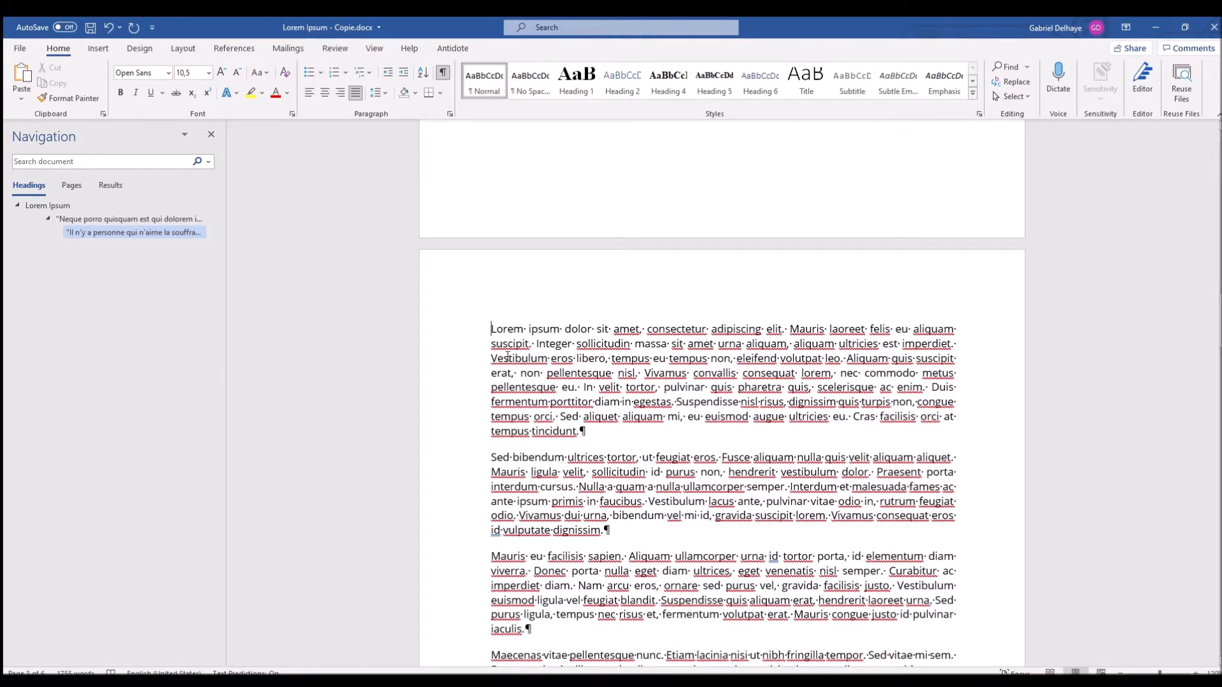
Apply mirrored margins to the body text section, with the inside margin wider than the outside one.
click(183, 48)
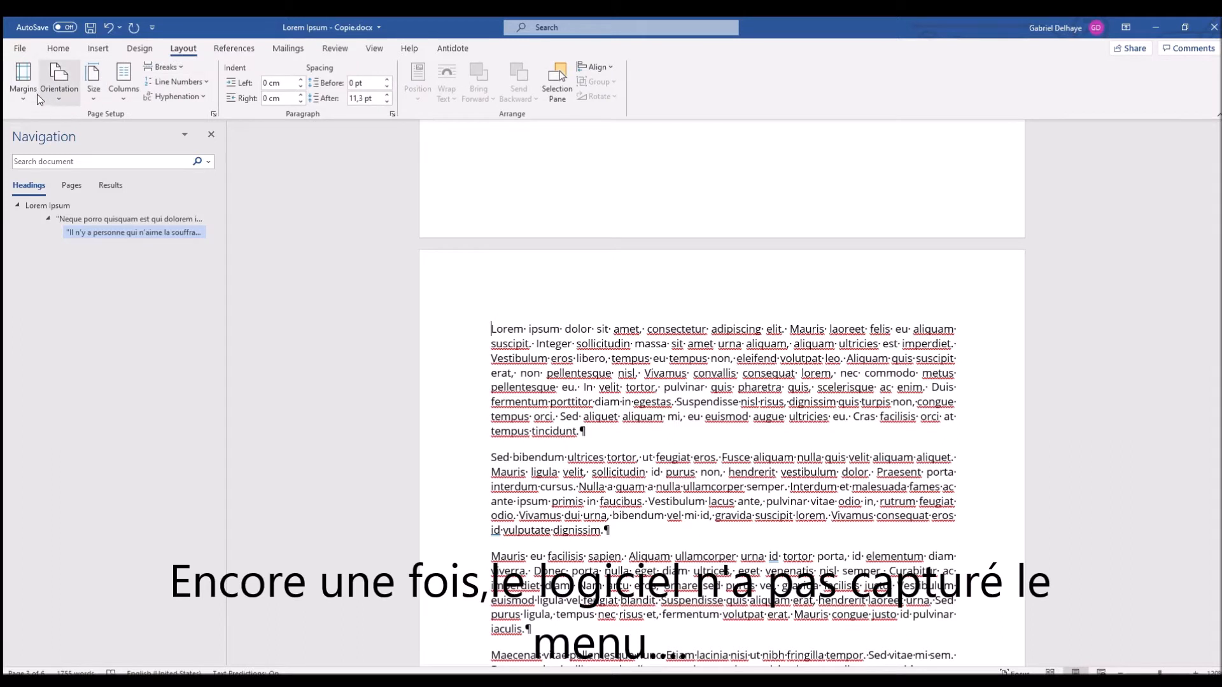
click(78, 381)
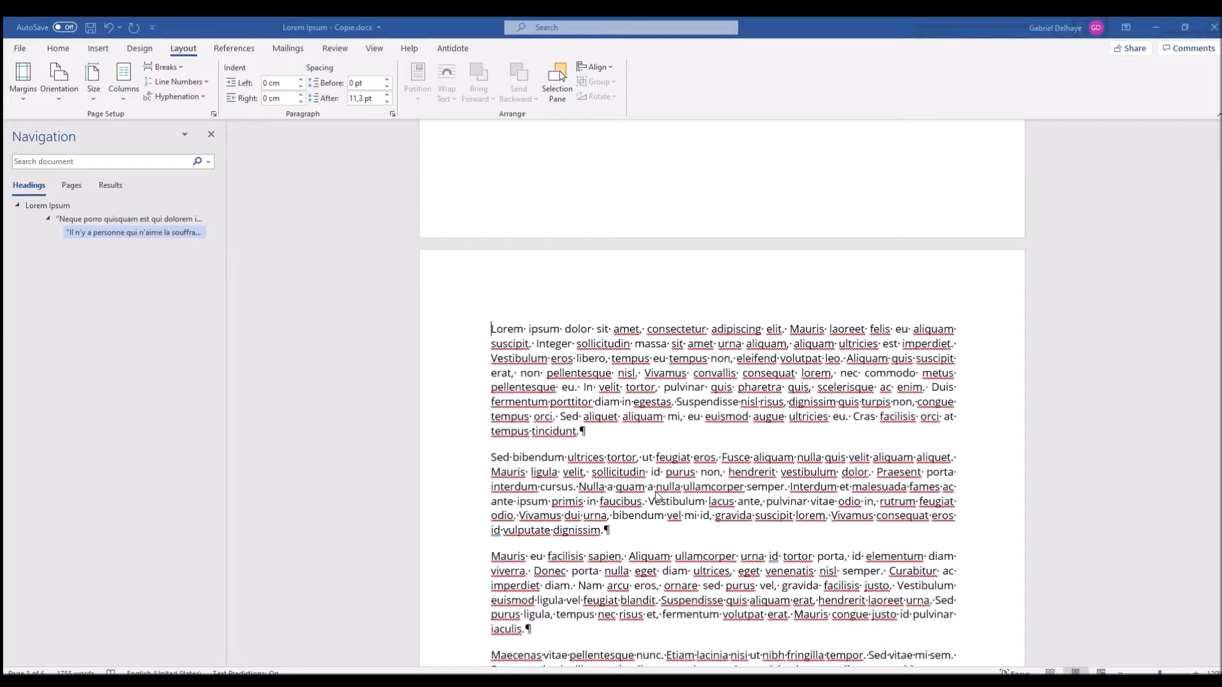
Examine the margins from the title page through the section break to the odd and even pages of the body text.
drag(1205, 314, 1206, 128)
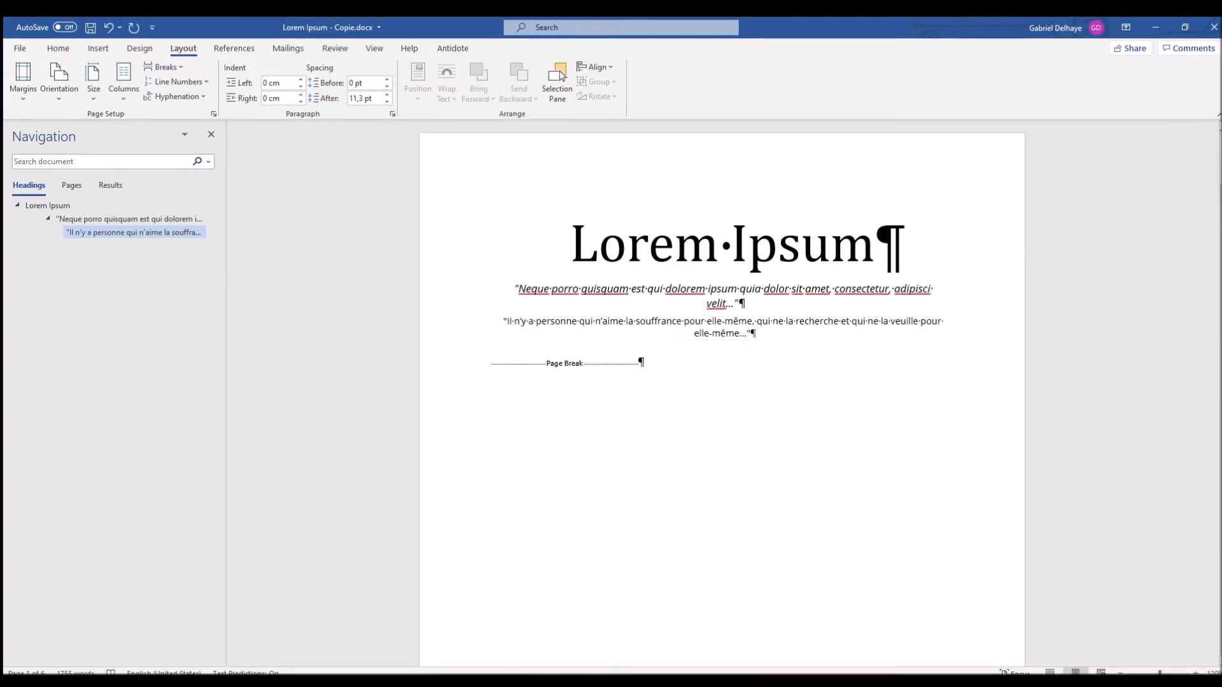
scroll(722, 394, down, 3)
scroll(722, 395, up, 3)
scroll(722, 395, down, 14)
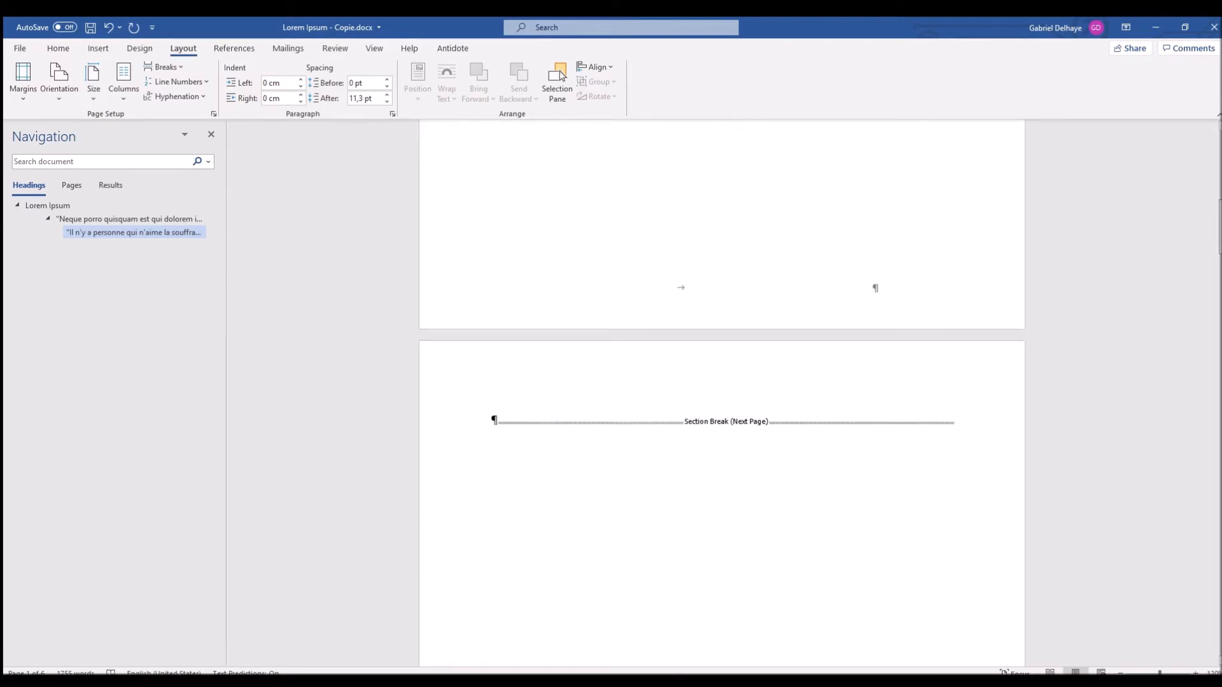
scroll(722, 395, down, 14)
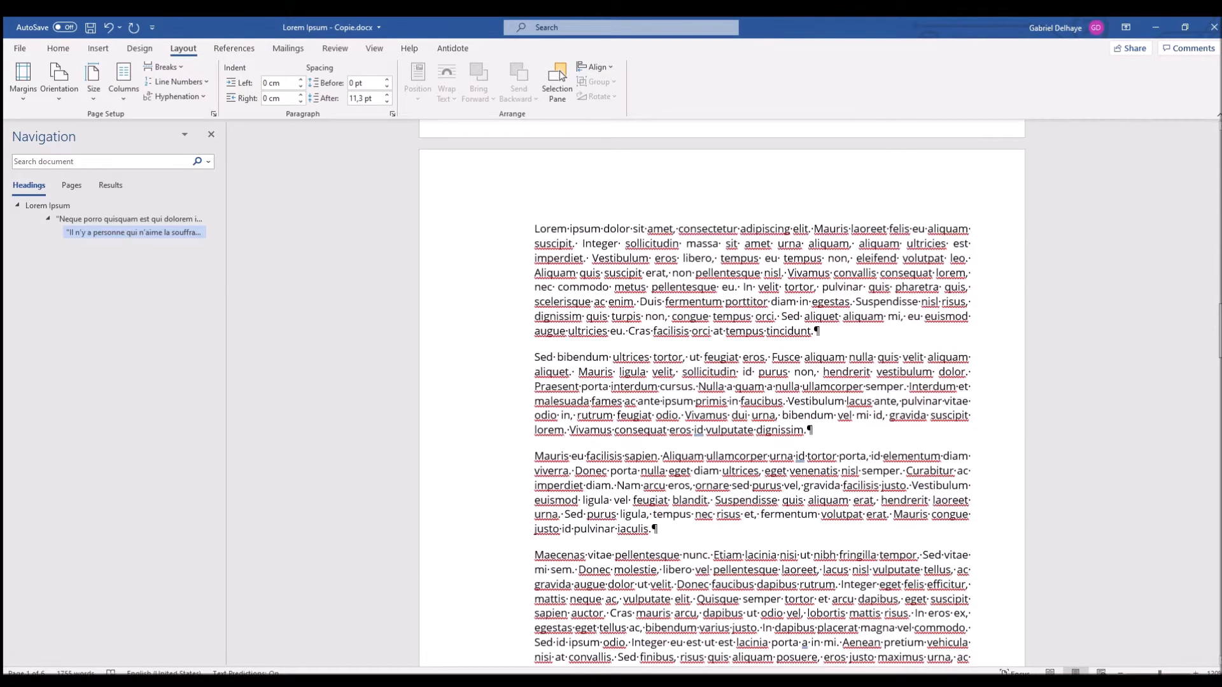
scroll(722, 395, down, 1)
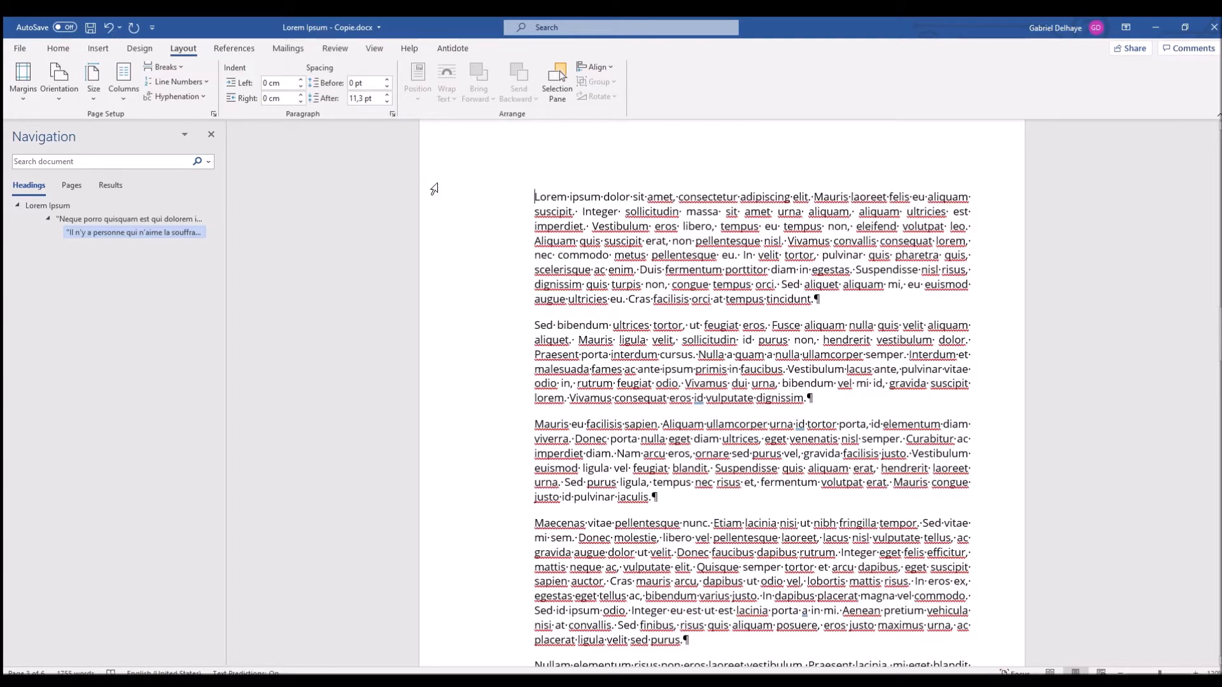
scroll(1215, 331, down, 20)
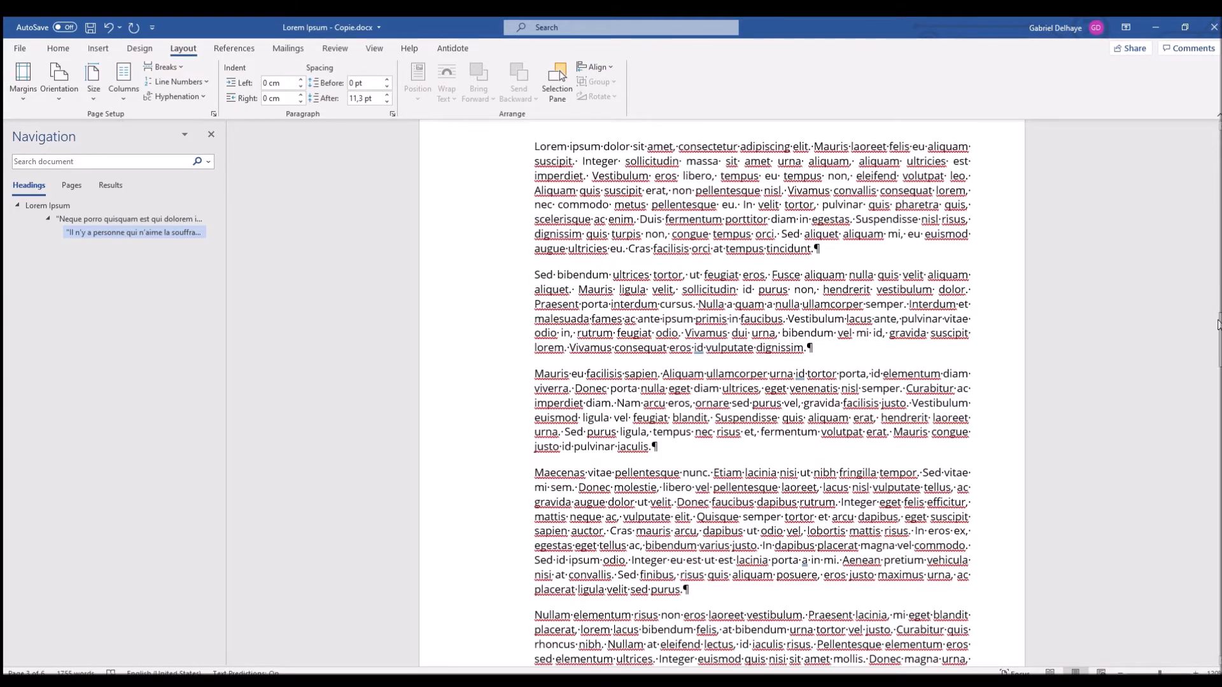
scroll(722, 394, down, 20)
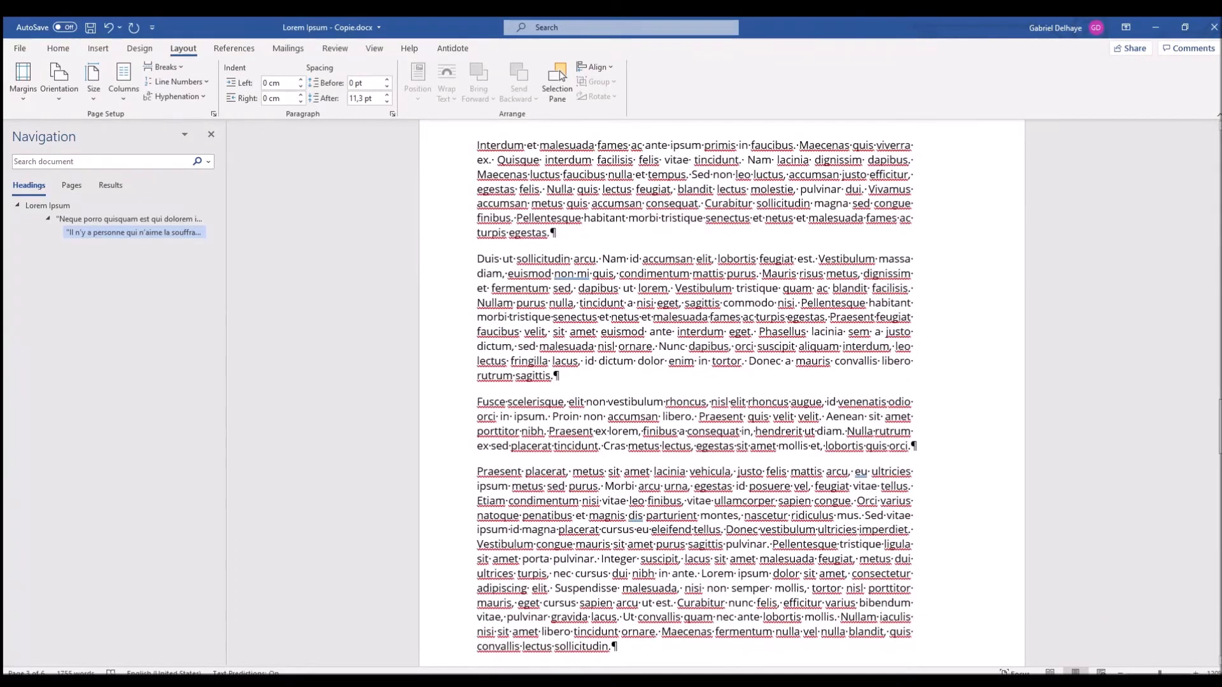
drag(1219, 506, 1187, 321)
drag(535, 208, 784, 554)
scroll(717, 420, down, 5)
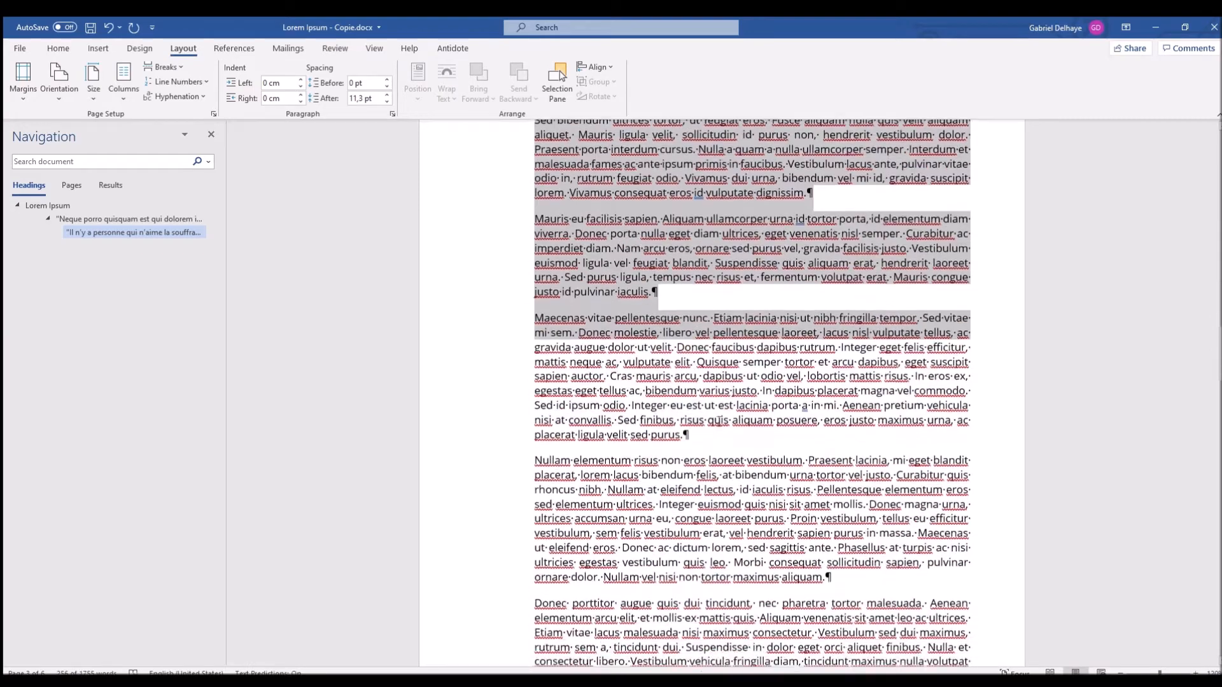
scroll(718, 420, down, 5)
click(937, 514)
scroll(909, 507, up, 10)
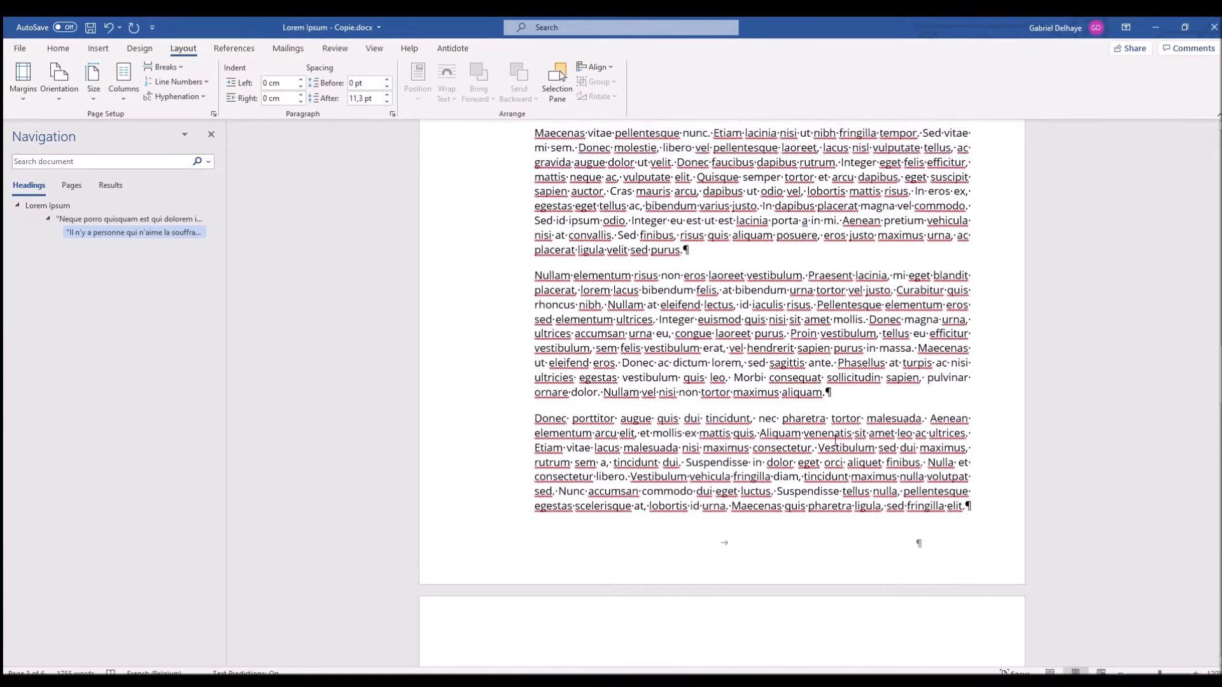
scroll(974, 490, down, 13)
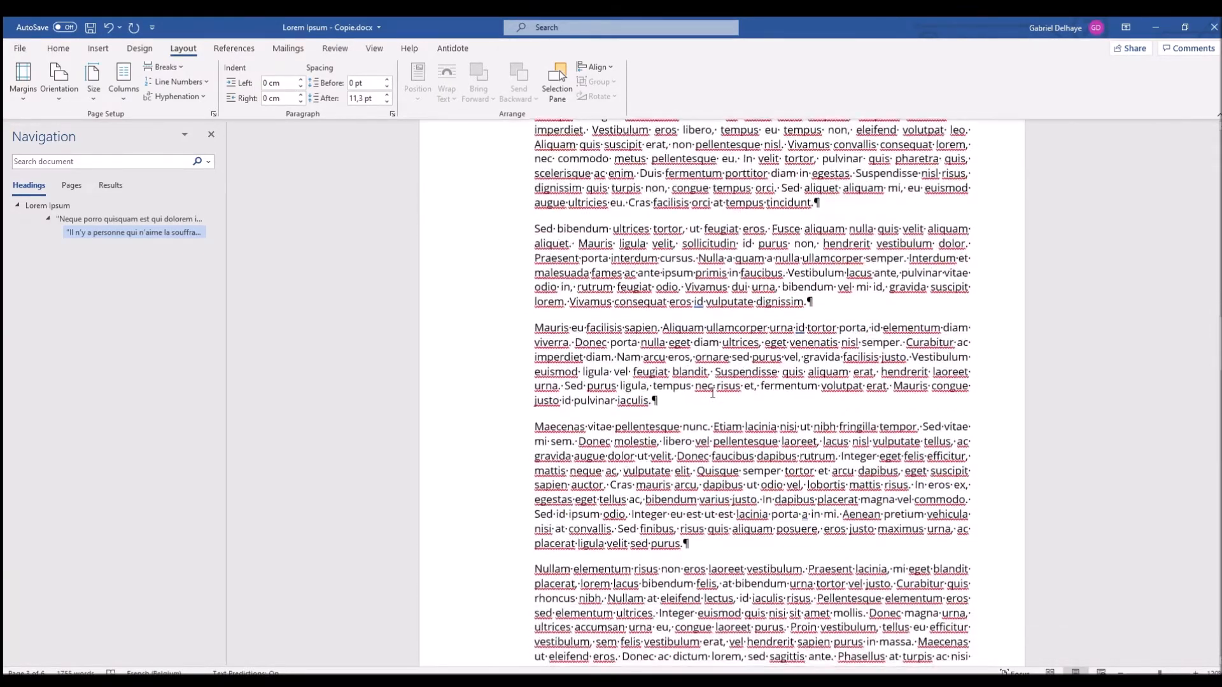
Inspect the odd page footer and even page header of section 2, and compare the binding-side margins on facing body text pages.
double_click(972, 486)
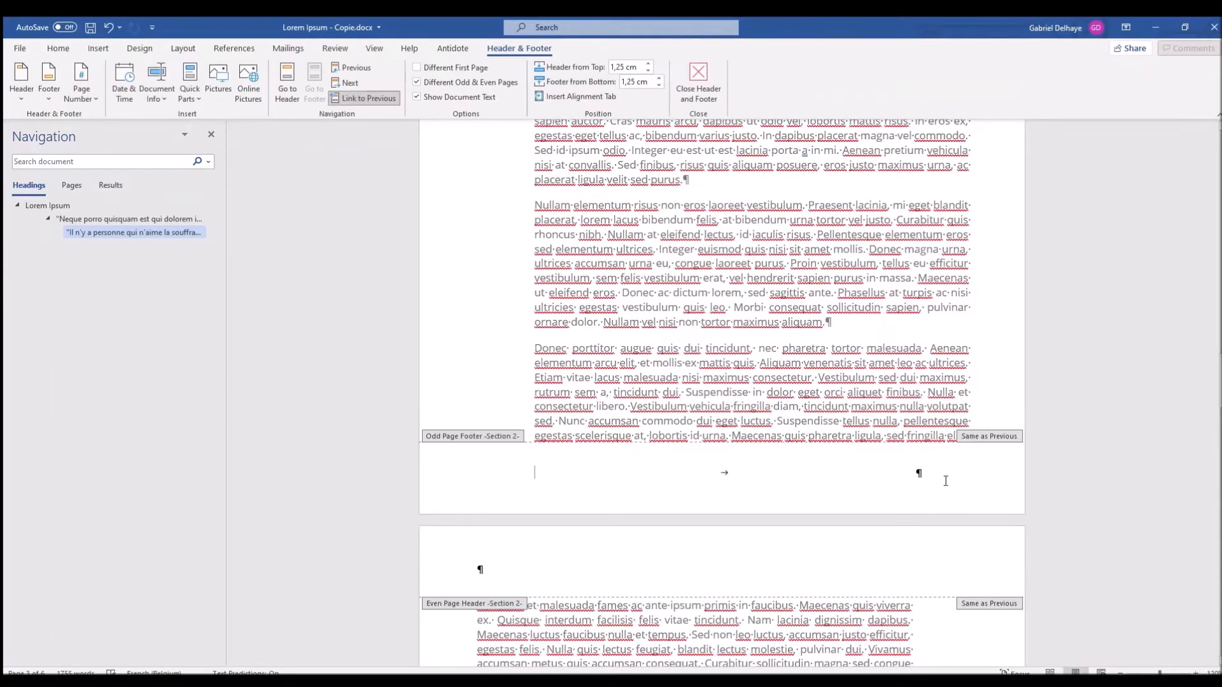
scroll(910, 445, down, 6)
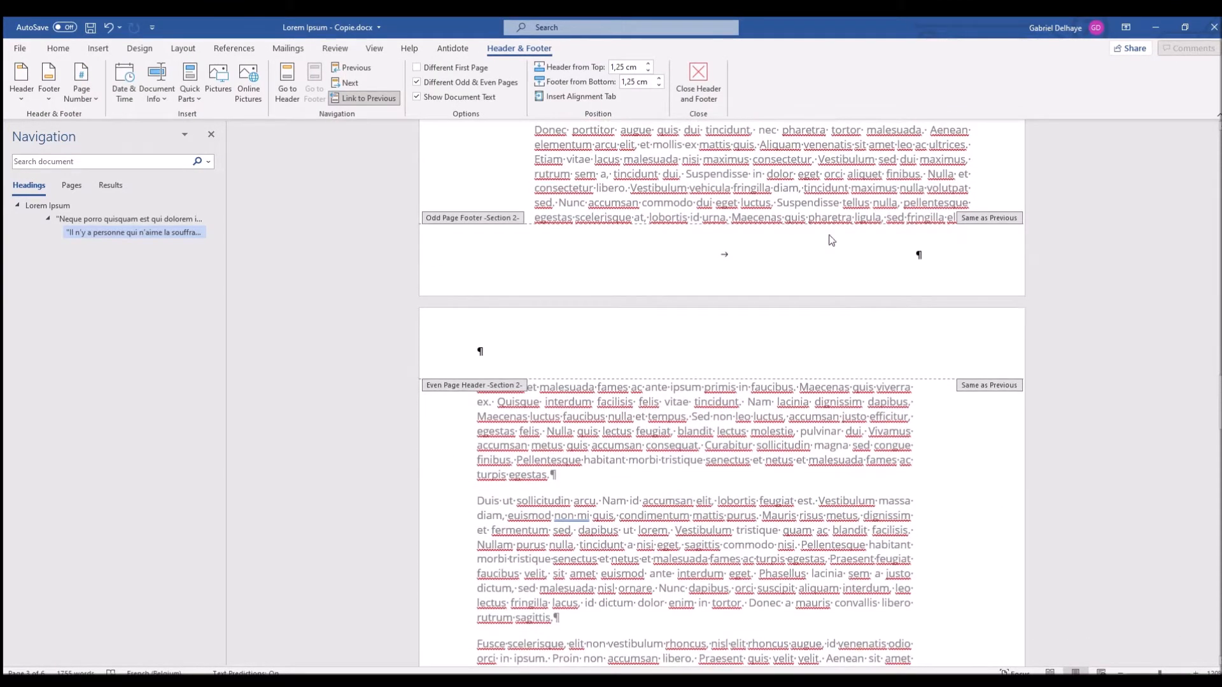
scroll(881, 358, up, 3)
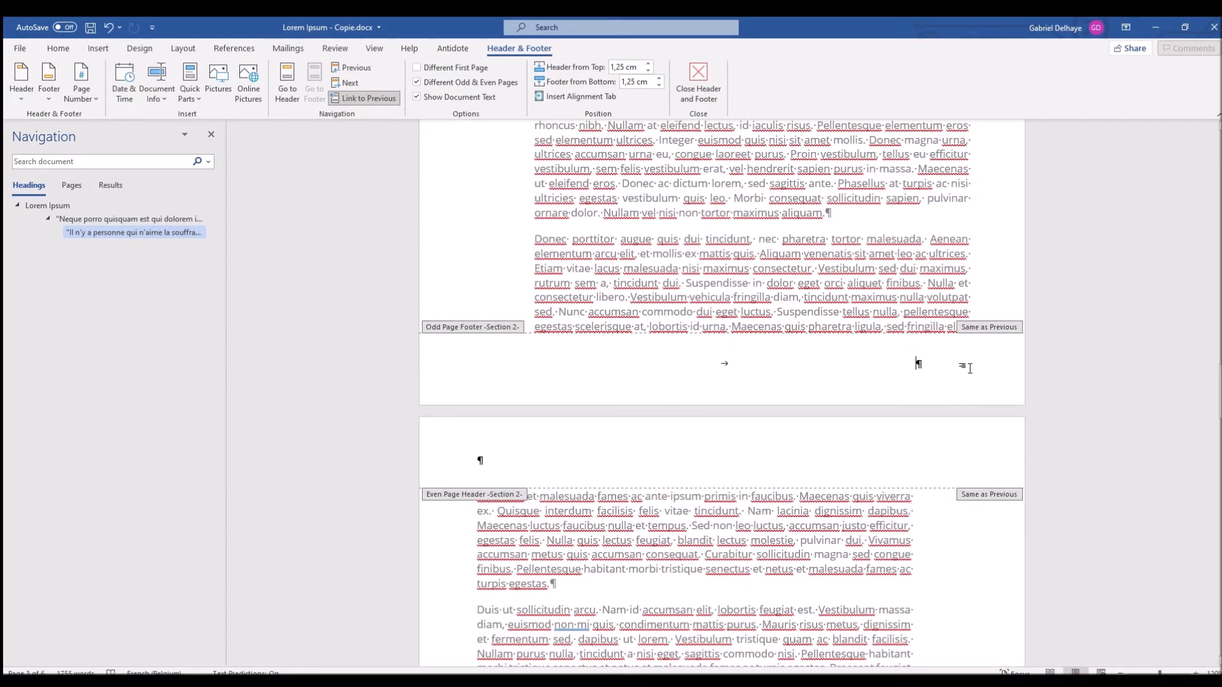
scroll(1018, 312, up, 3)
double_click(777, 264)
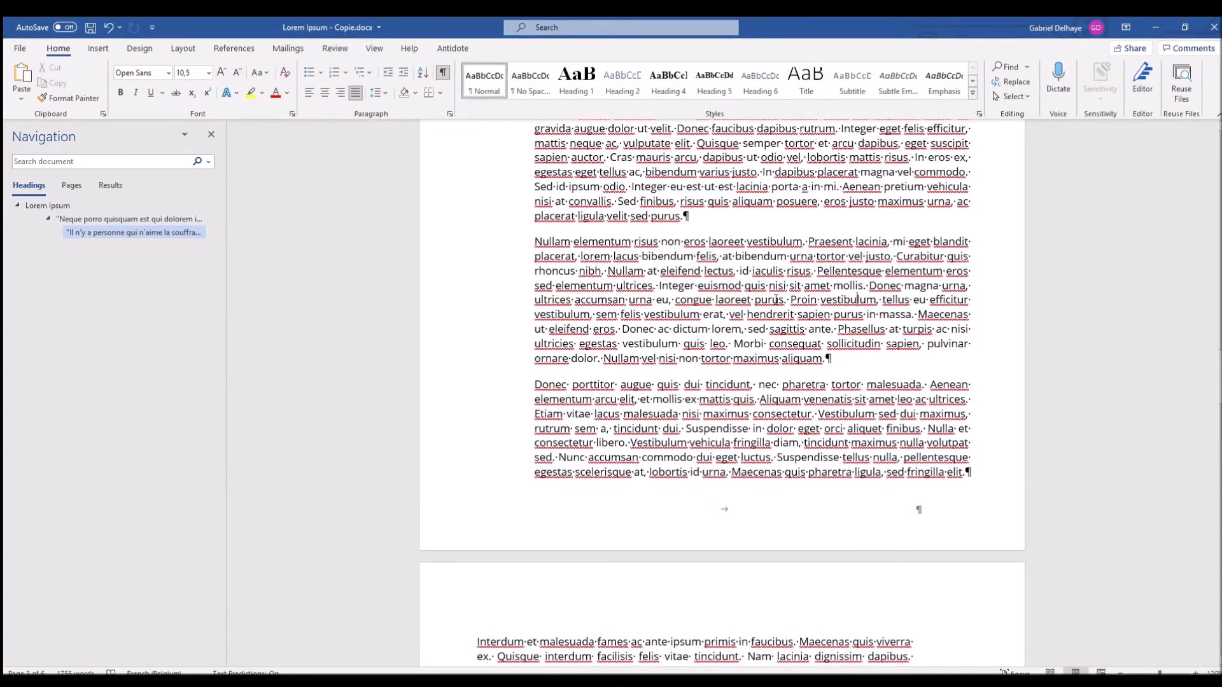
scroll(778, 265, down, 1)
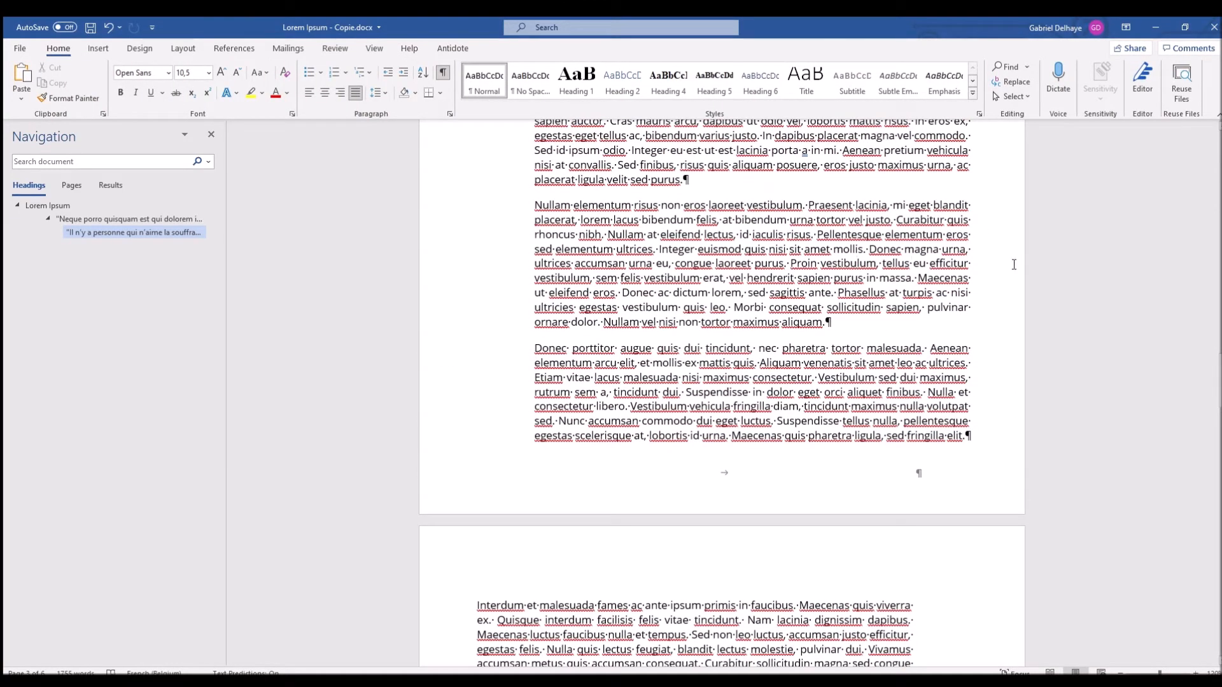
scroll(951, 329, down, 20)
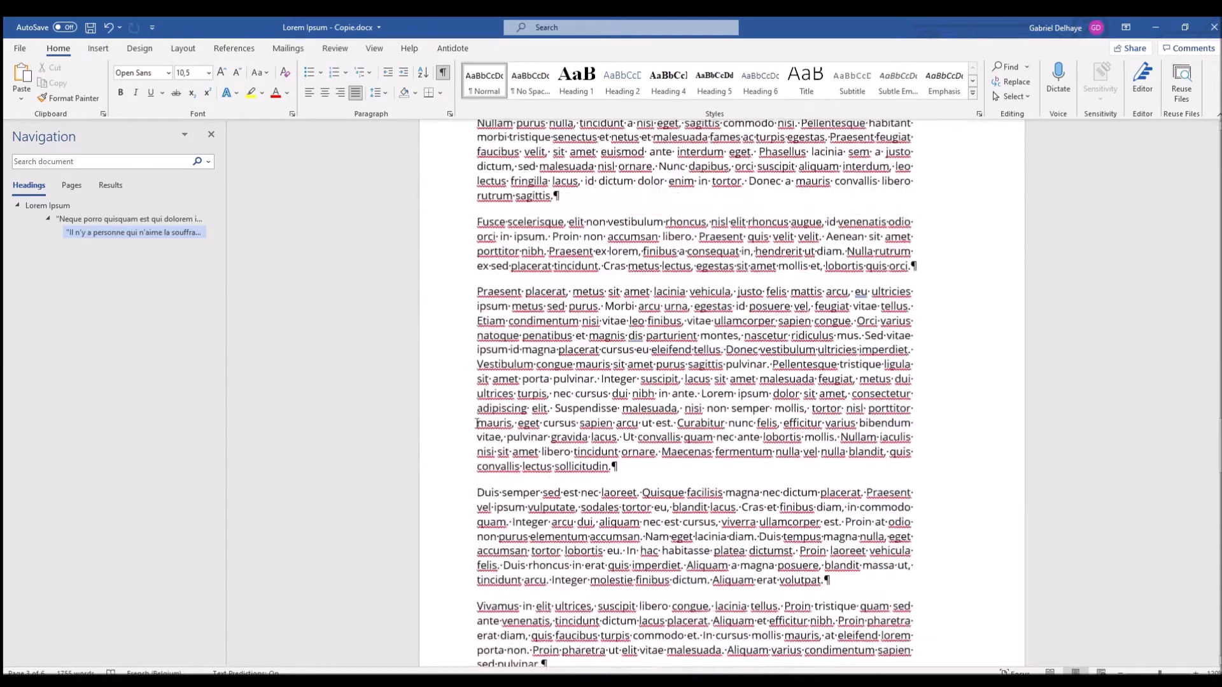
scroll(447, 307, up, 8)
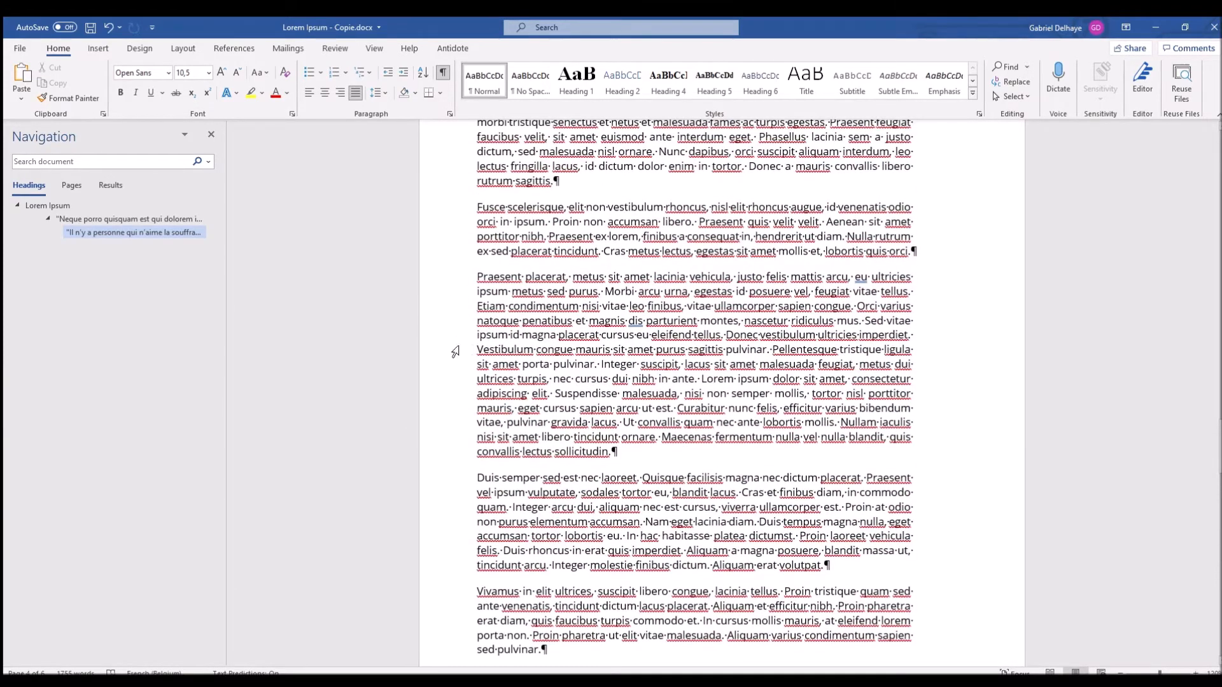
scroll(551, 396, down, 20)
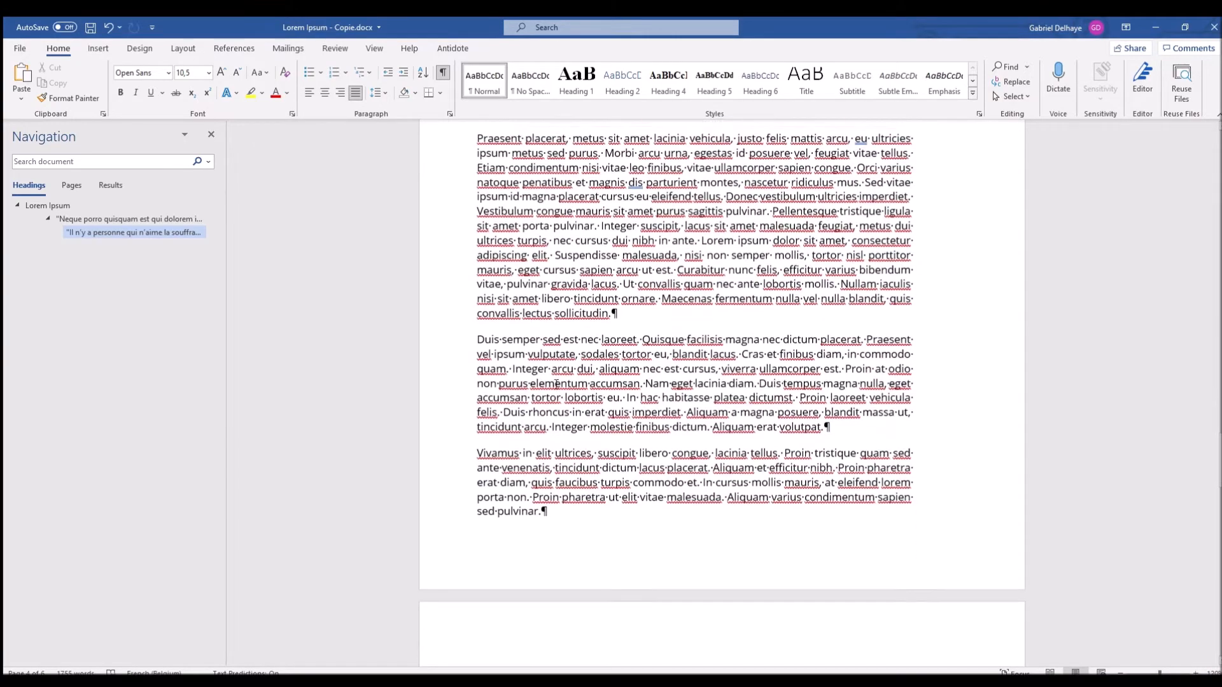
scroll(557, 385, up, 5)
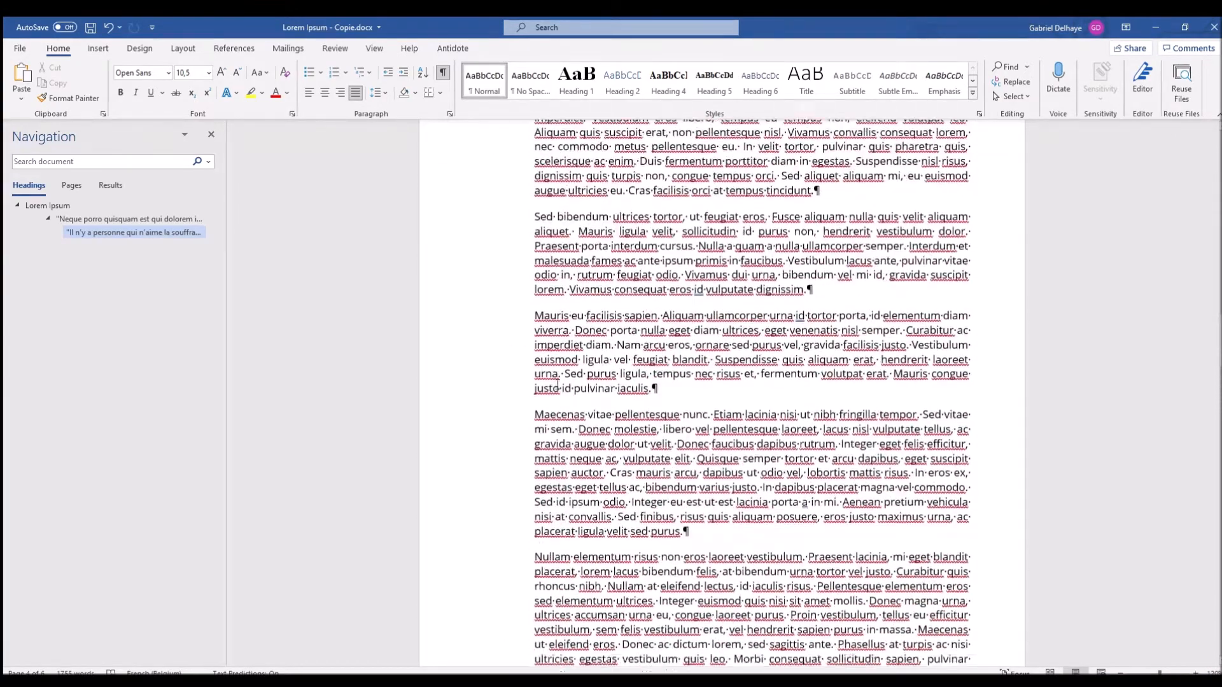
Open the odd page footer of section 2 and turn off its Link to Previous option.
scroll(484, 445, down, 8)
double_click(469, 504)
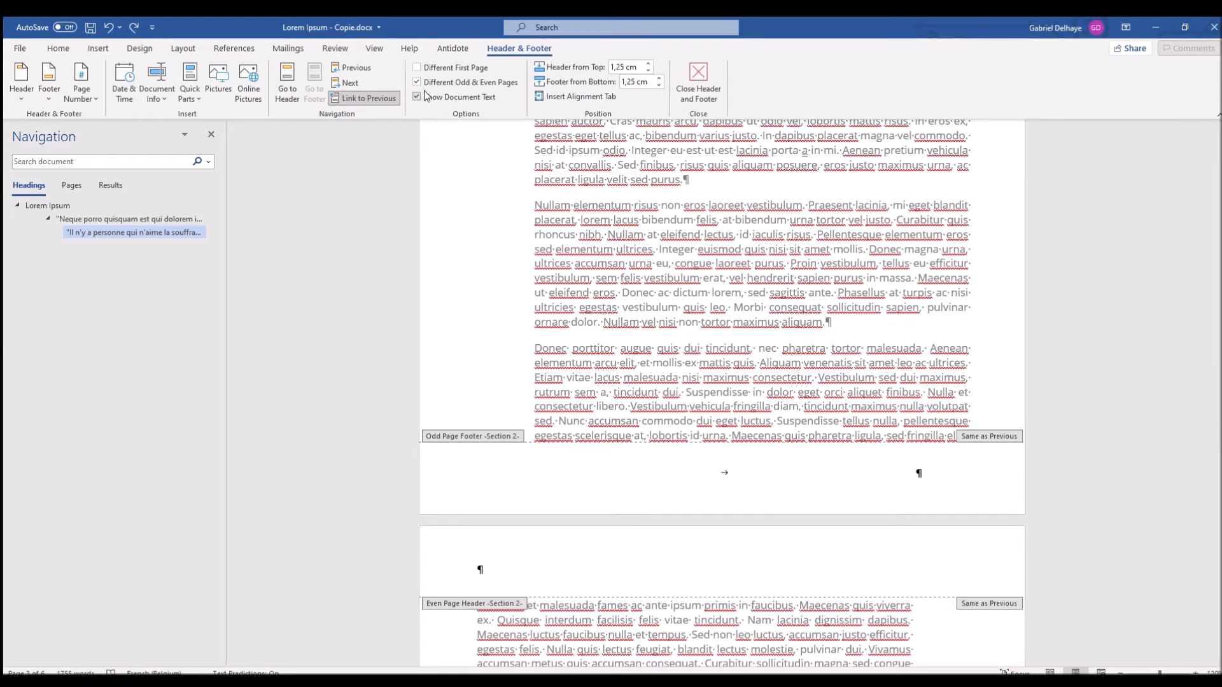
click(364, 99)
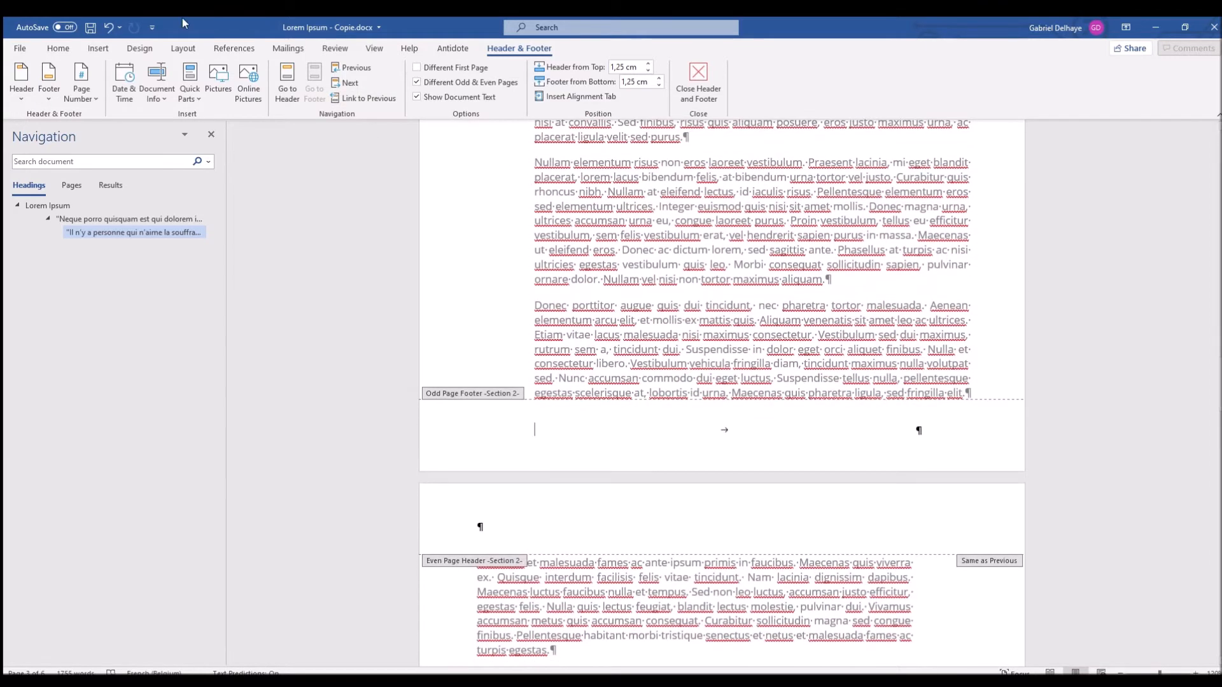
Insert a right-aligned page number in the odd page footer of section 2.
click(95, 50)
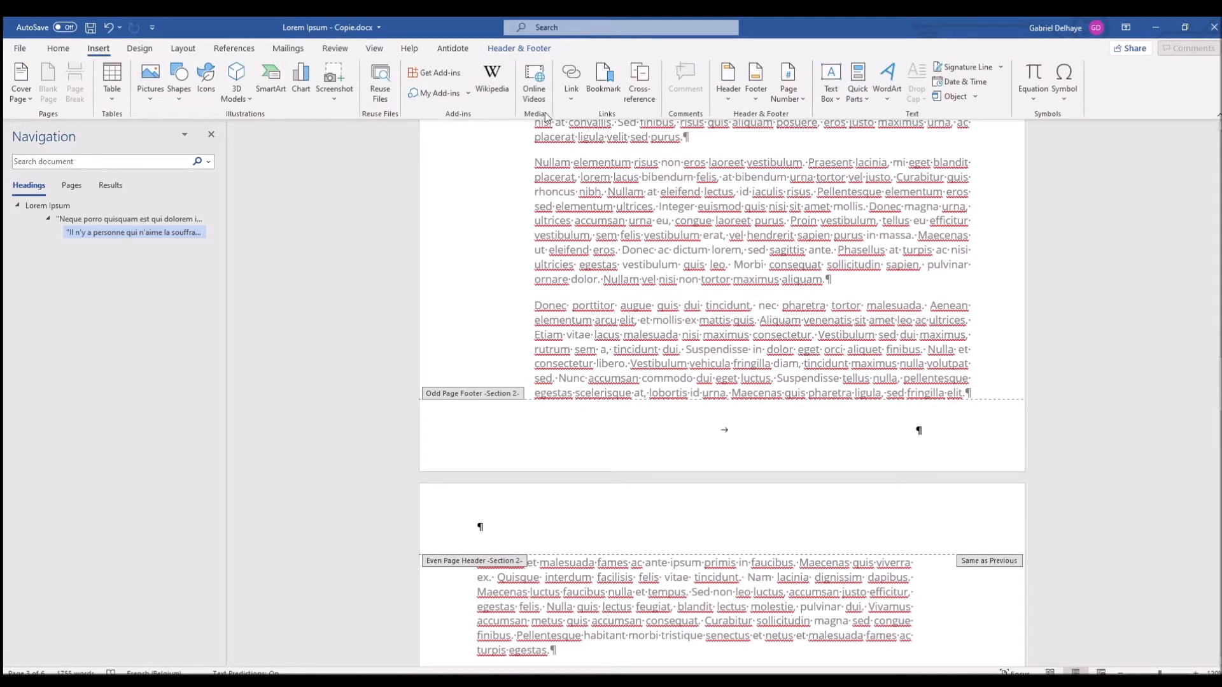
click(789, 89)
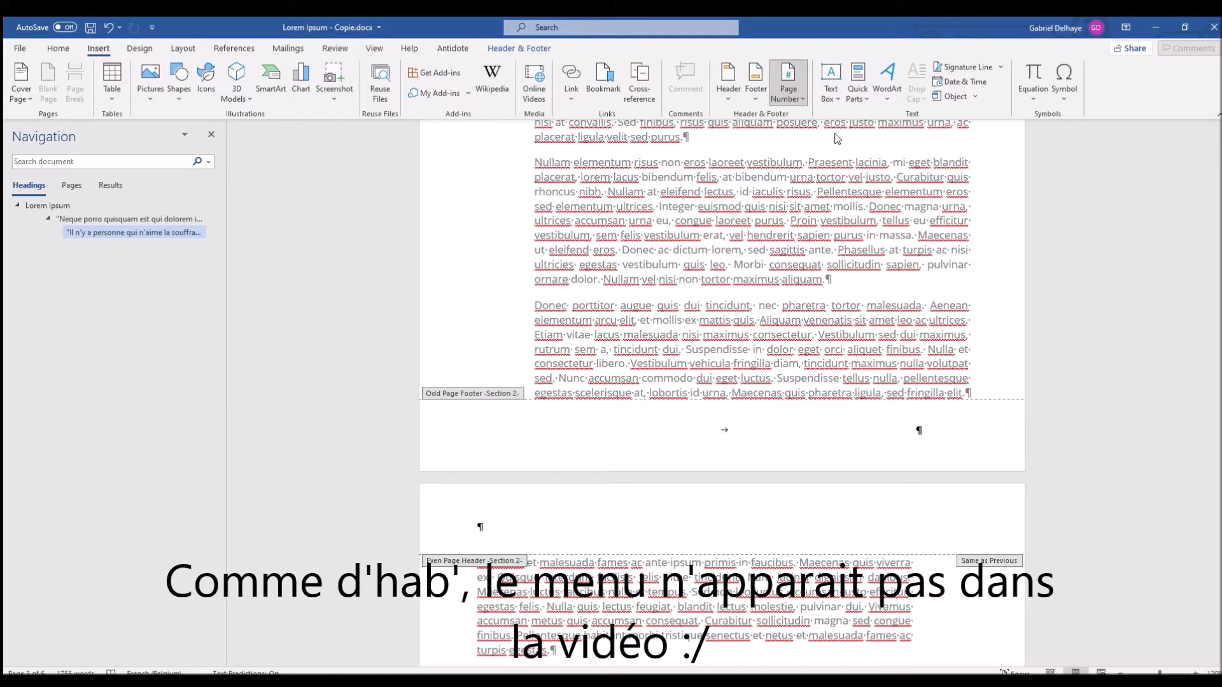
click(1080, 319)
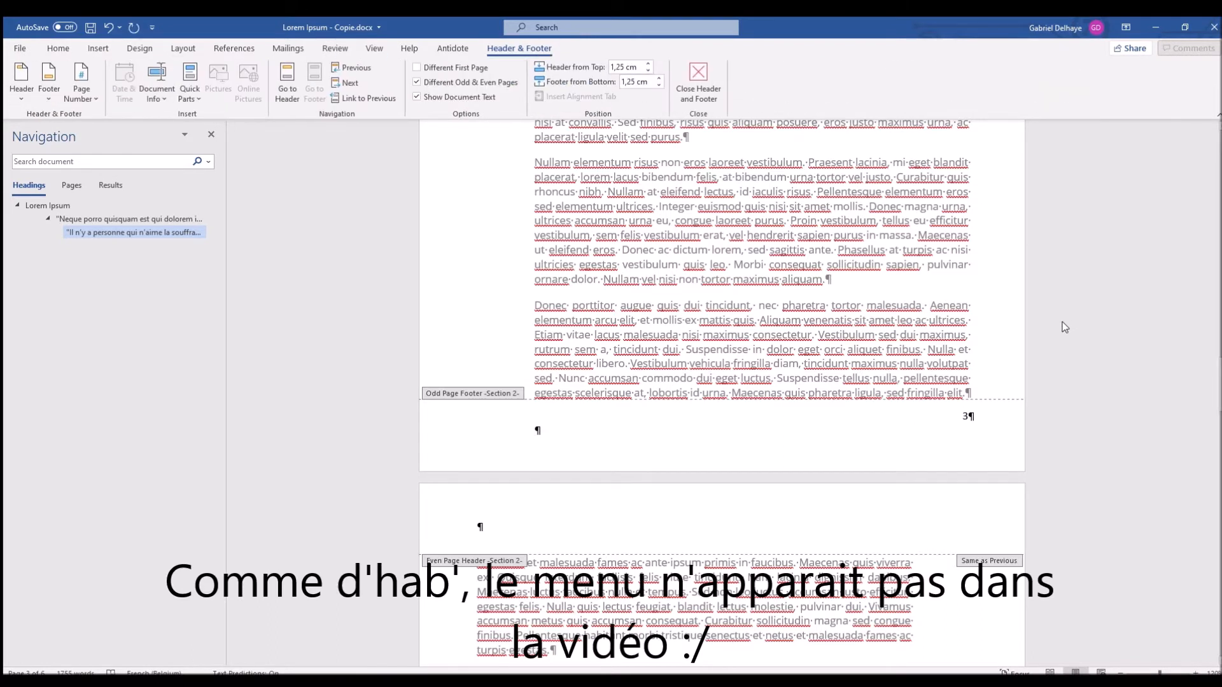
Open the even page footer of section 2 and turn off its Link to Previous option.
scroll(911, 346, down, 3)
scroll(907, 346, down, 10)
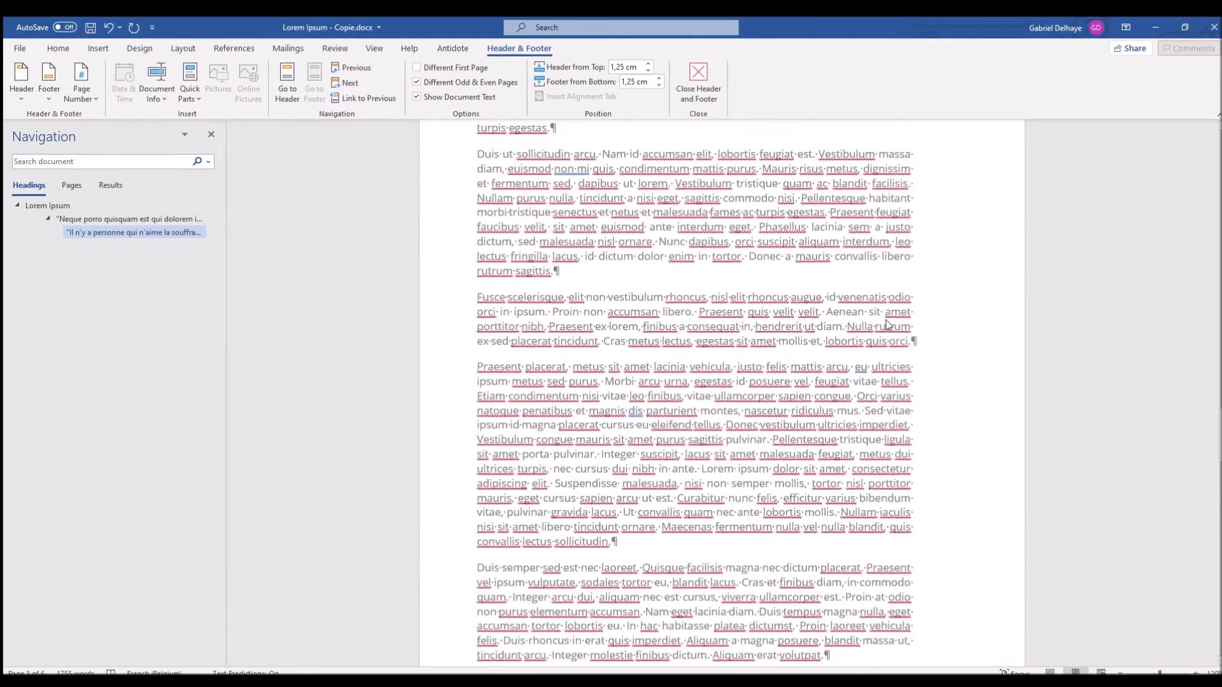
scroll(886, 324, up, 12)
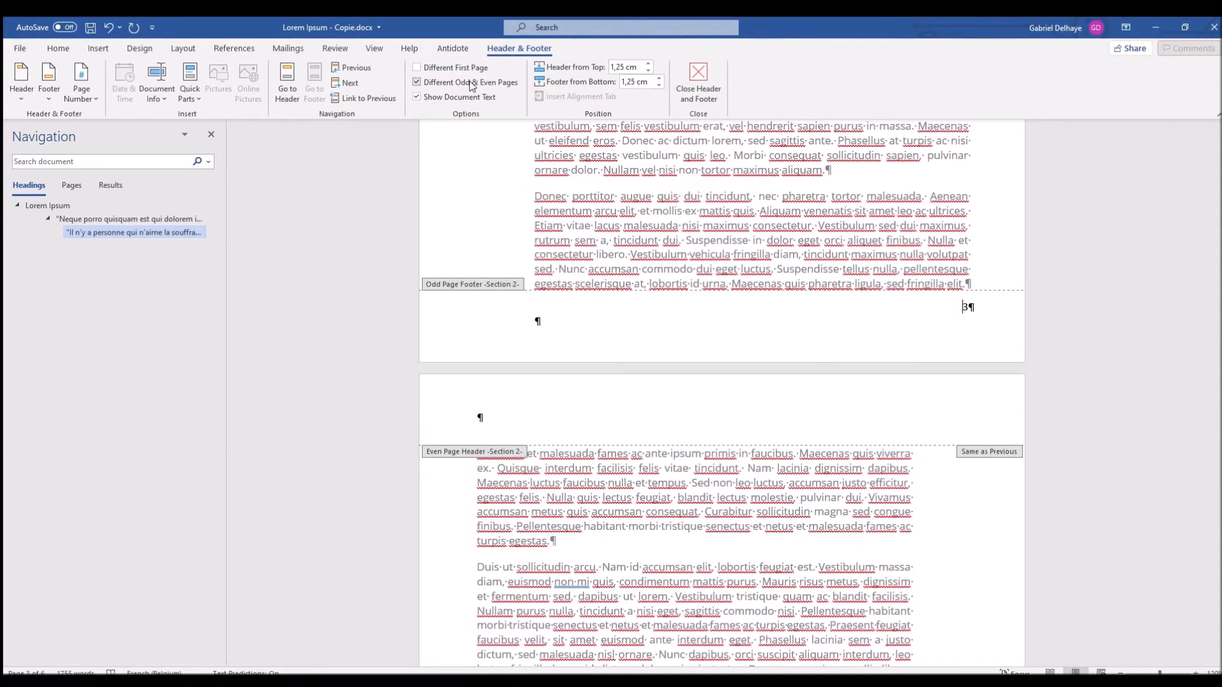
scroll(478, 197, down, 6)
scroll(568, 191, down, 12)
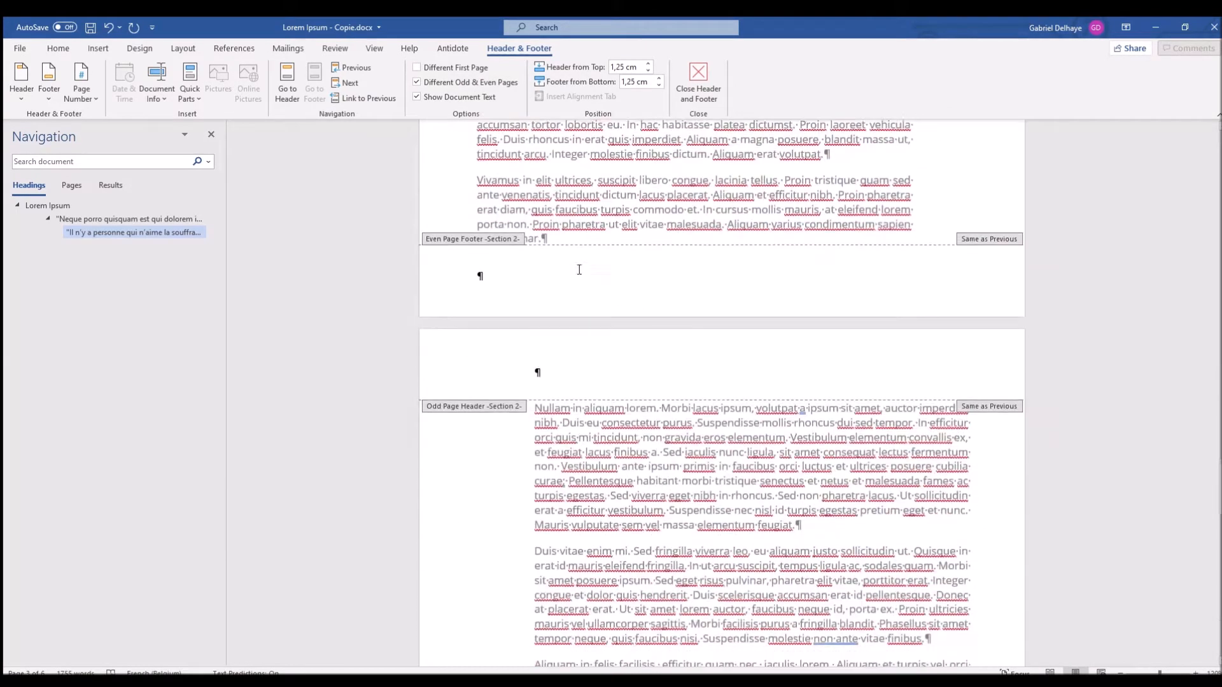
click(504, 257)
scroll(533, 240, up, 3)
scroll(513, 248, down, 3)
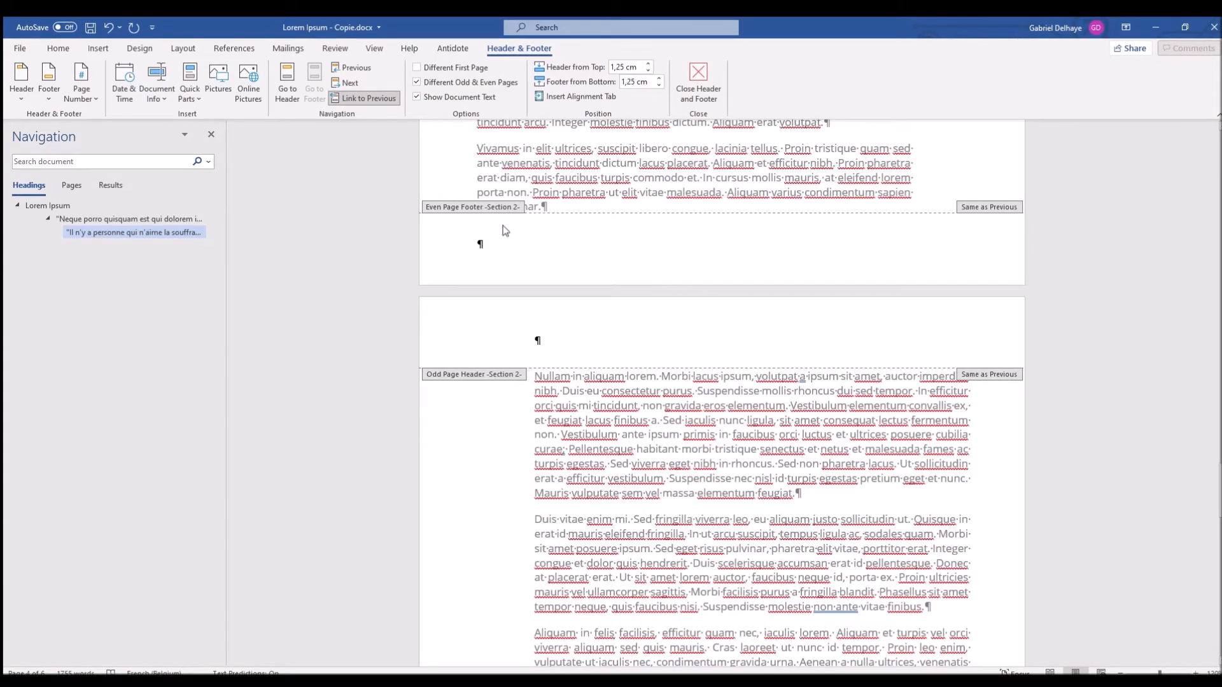
click(360, 97)
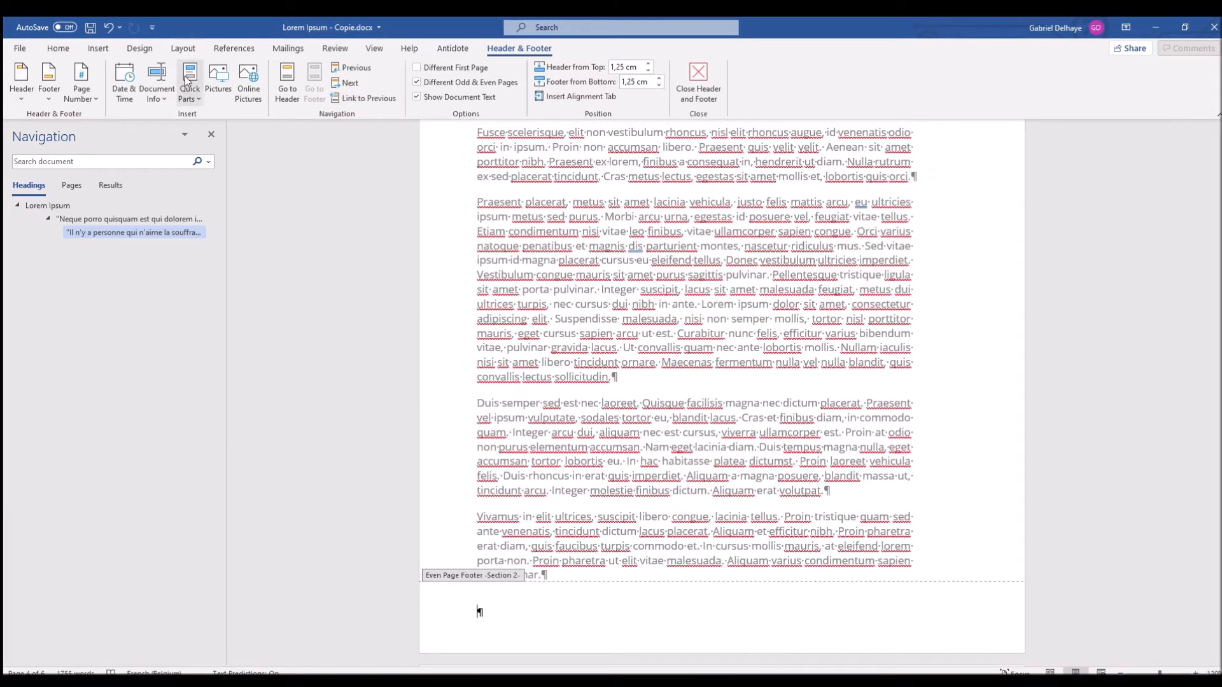
Insert a left-aligned page number in the even page footer of section 2.
click(98, 48)
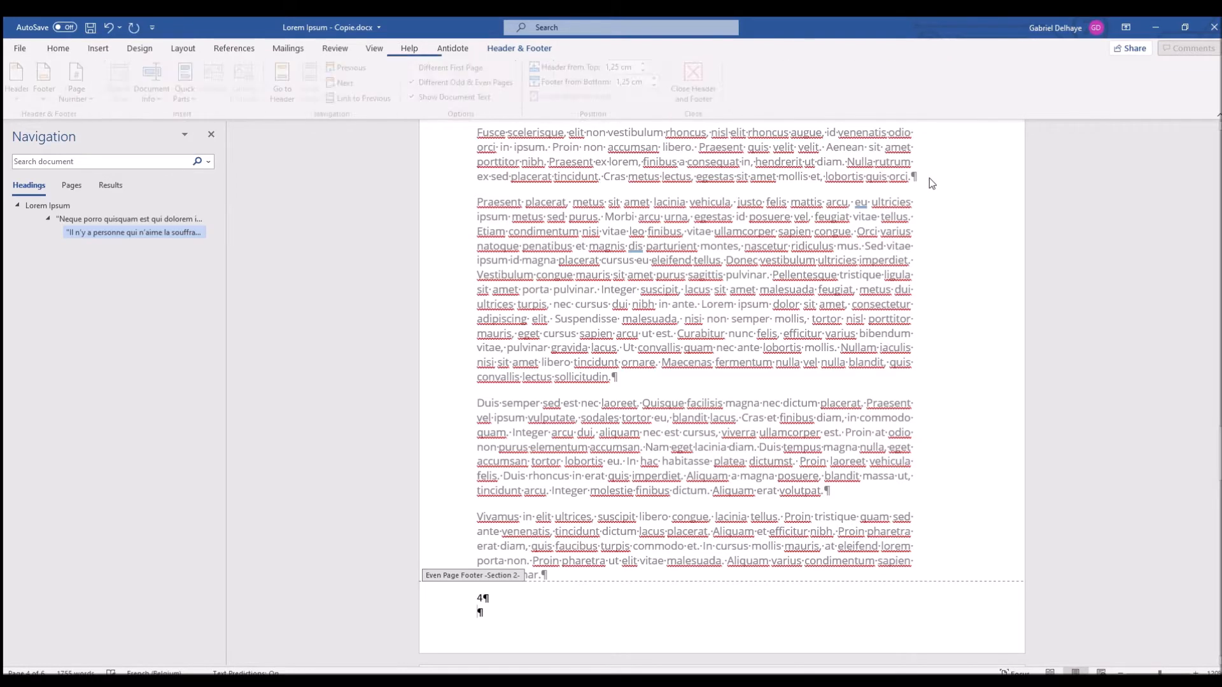
scroll(726, 349, up, 10)
scroll(730, 345, up, 3)
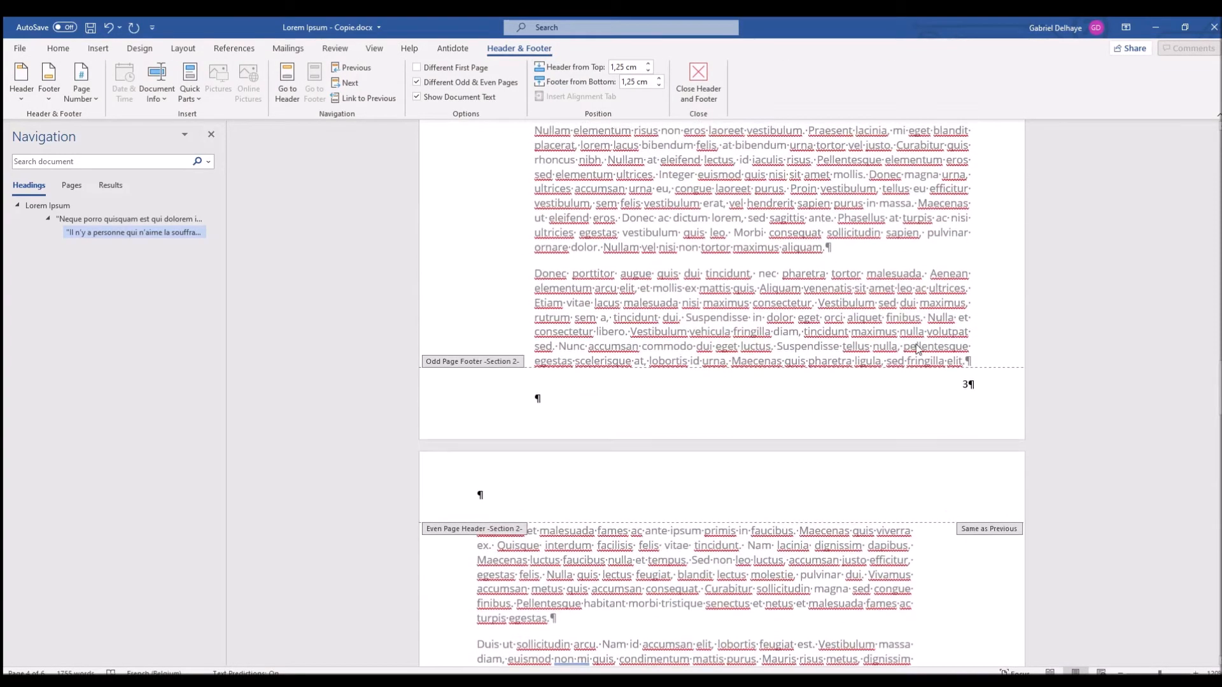
scroll(964, 381, down, 15)
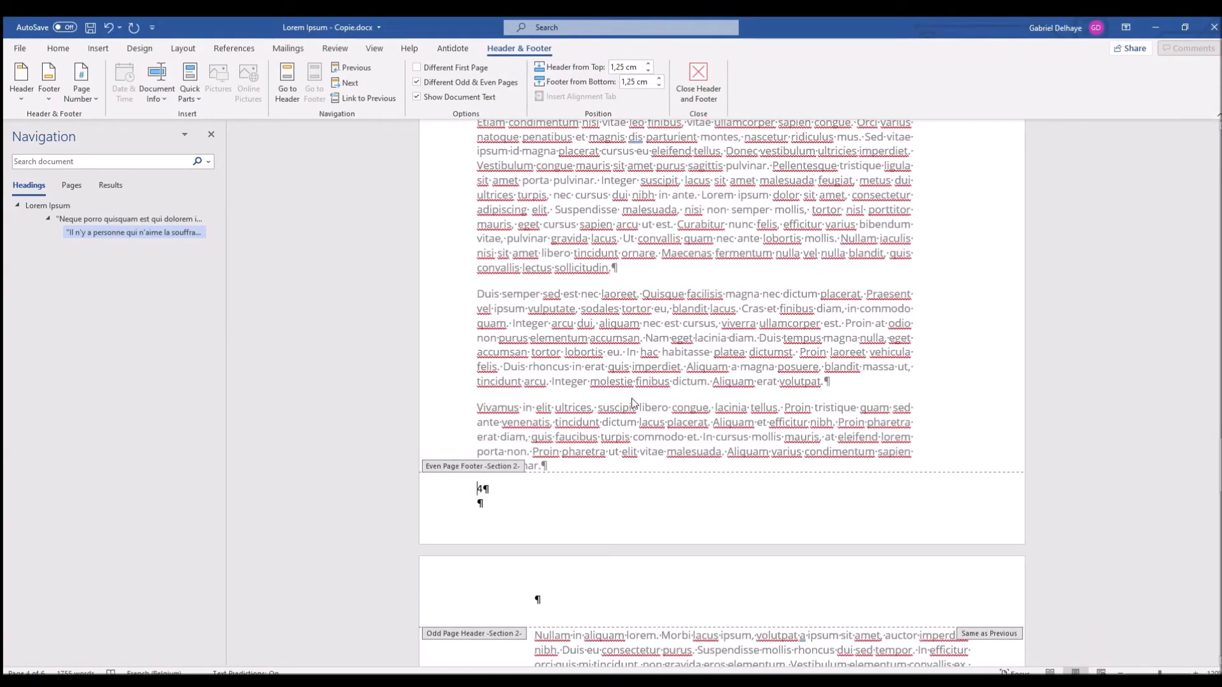
Examine the footers around the boundary between section 1 and the first page of section 2.
scroll(633, 398, down, 15)
scroll(633, 394, down, 15)
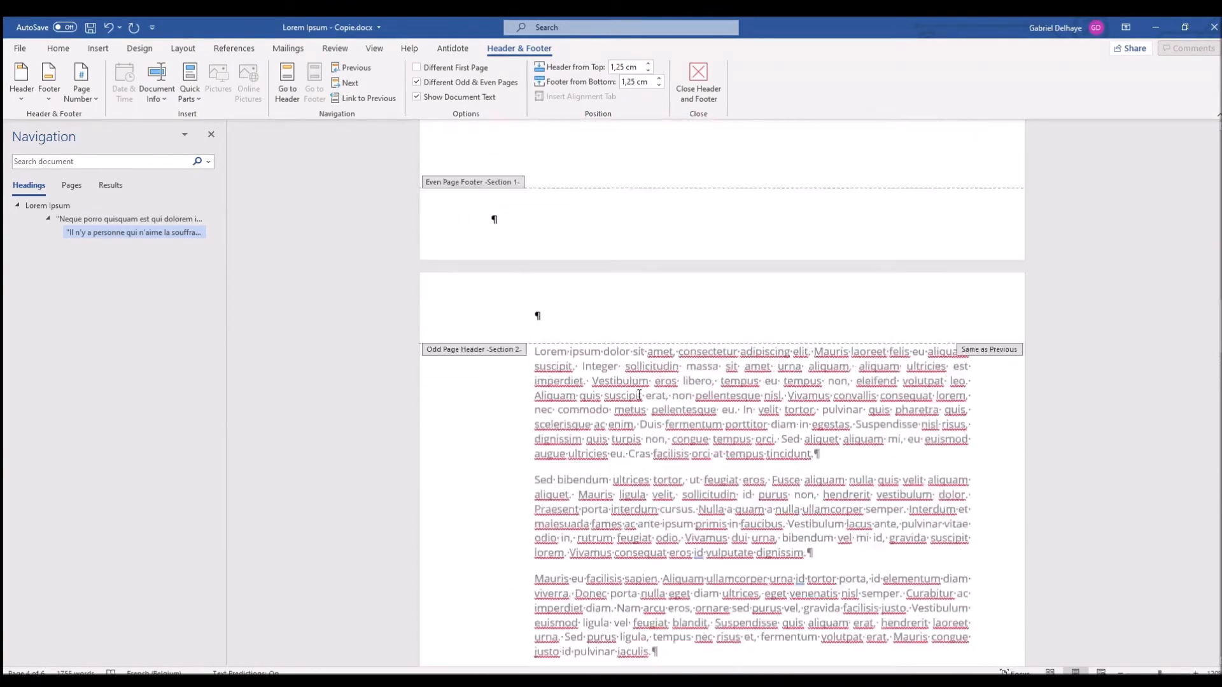
scroll(634, 395, up, 3)
scroll(635, 395, down, 8)
scroll(636, 395, up, 5)
scroll(636, 395, down, 3)
scroll(632, 414, up, 6)
scroll(632, 418, down, 18)
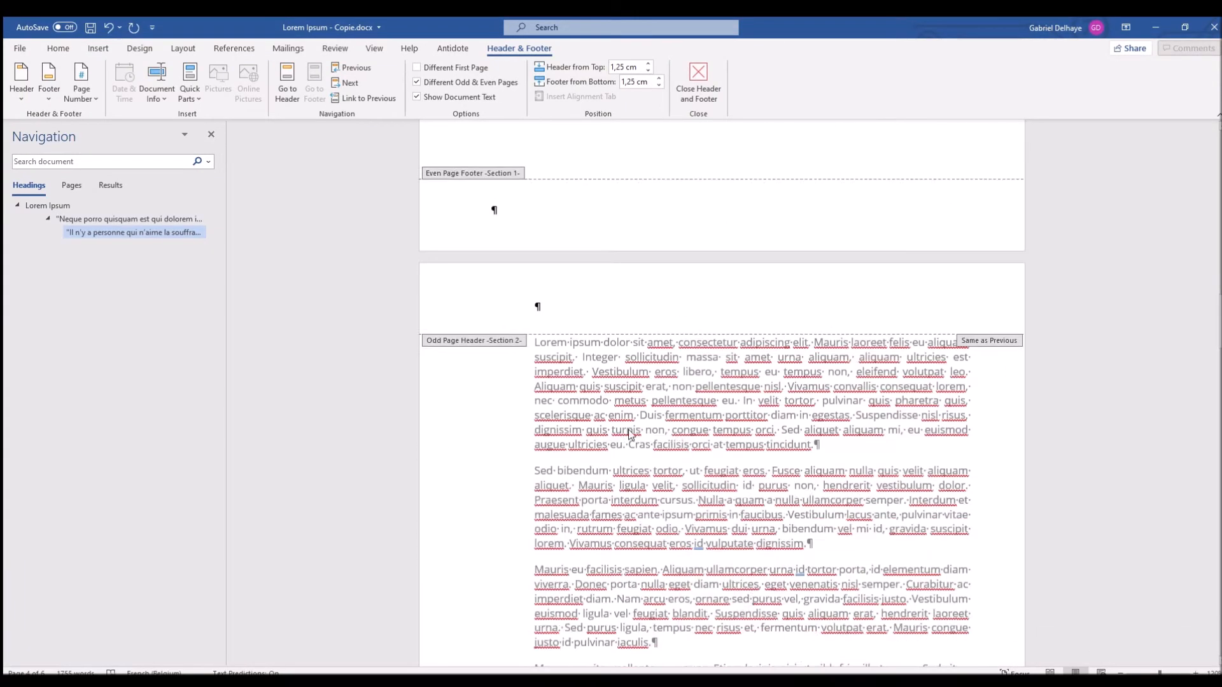
Select the odd page footer's page number in section 2 and format the section's page numbering to start at 1.
double_click(965, 312)
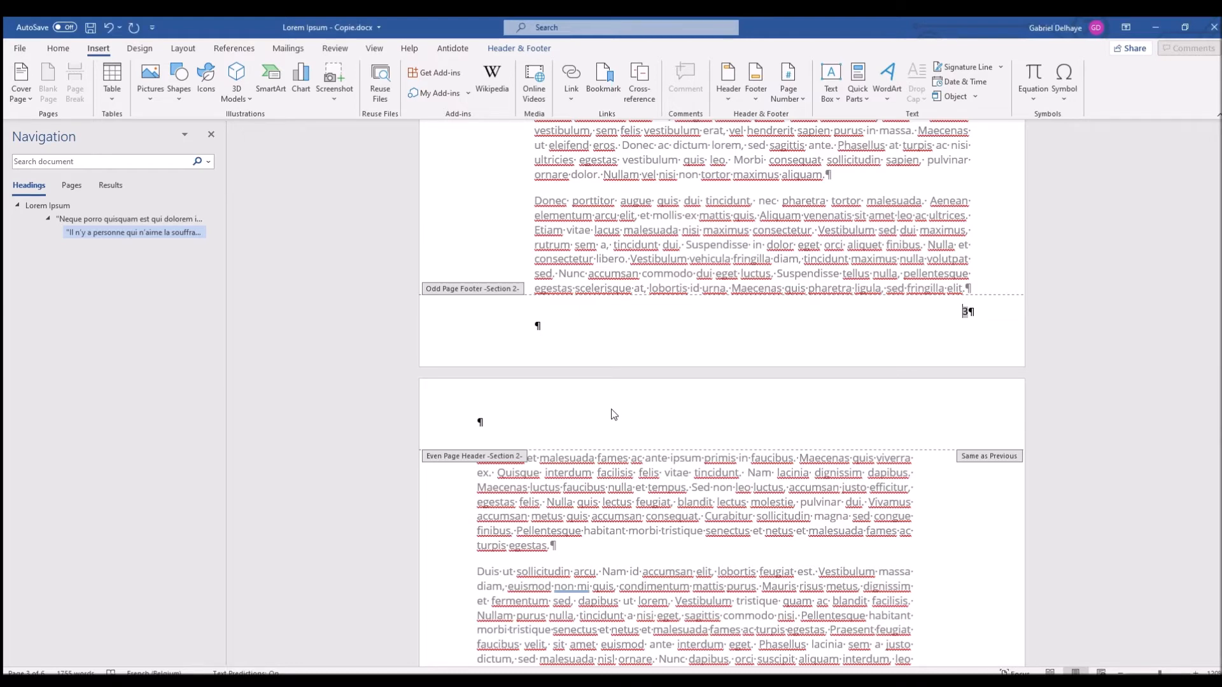
scroll(613, 415, up, 5)
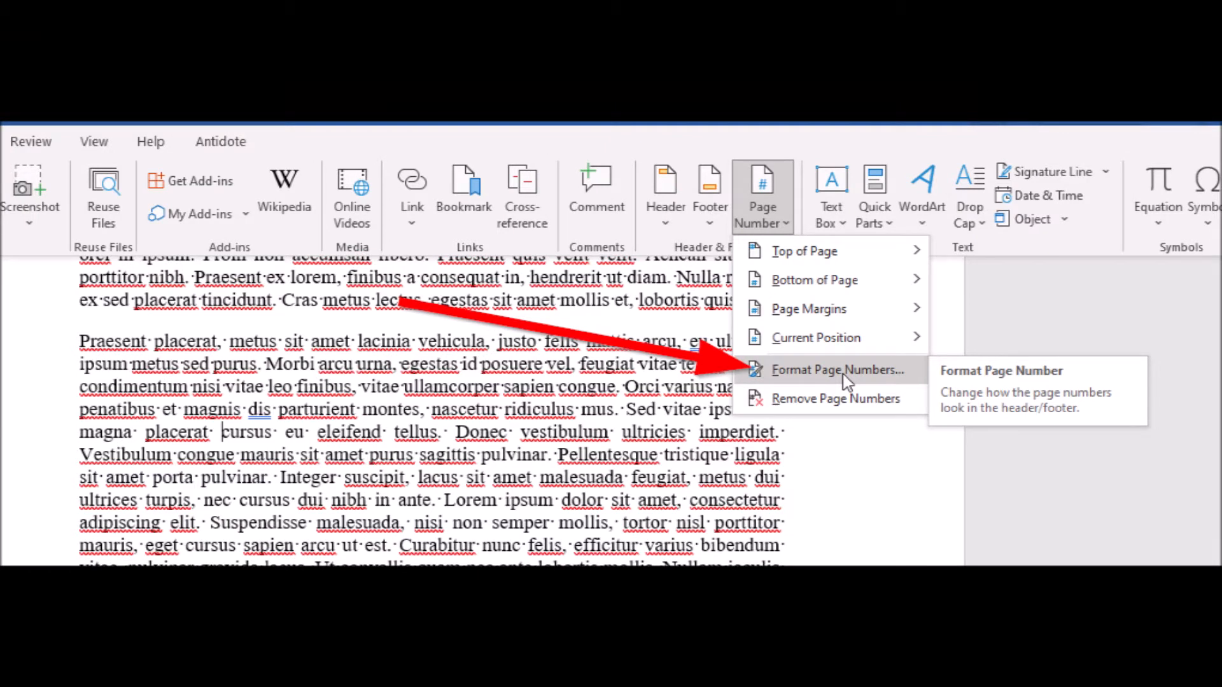
click(843, 372)
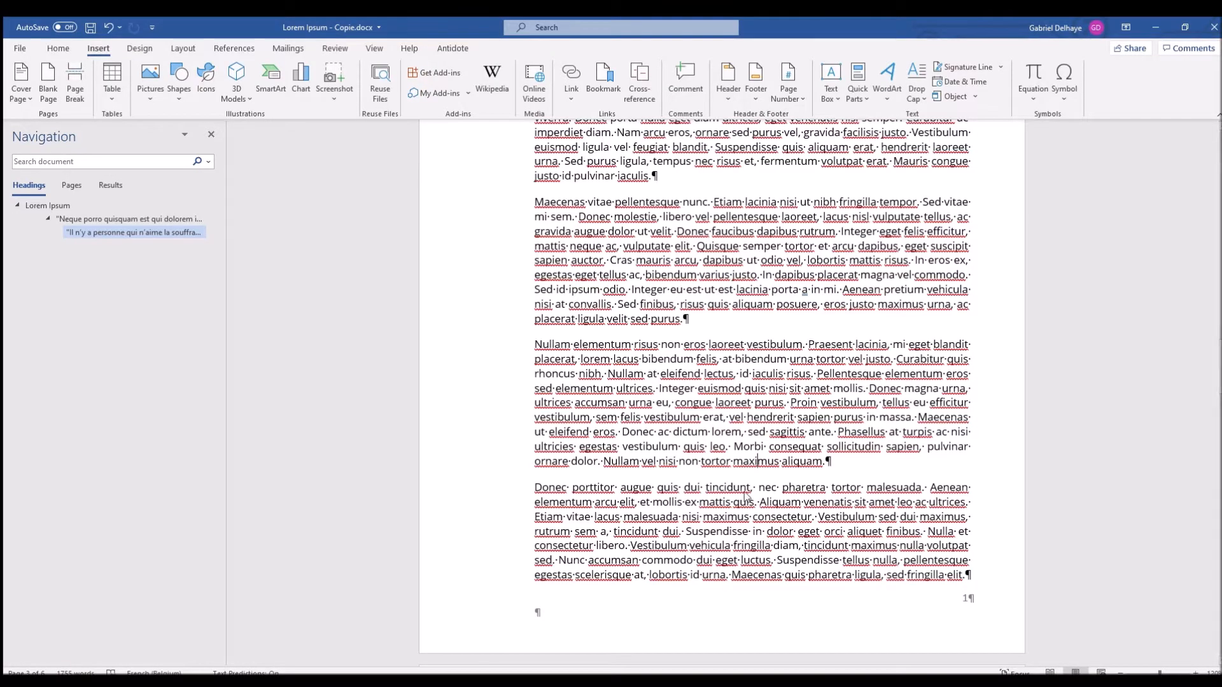
Examine the page numbering from the unnumbered title section through to the last pages of the body text.
scroll(927, 548, up, 5)
scroll(927, 548, up, 15)
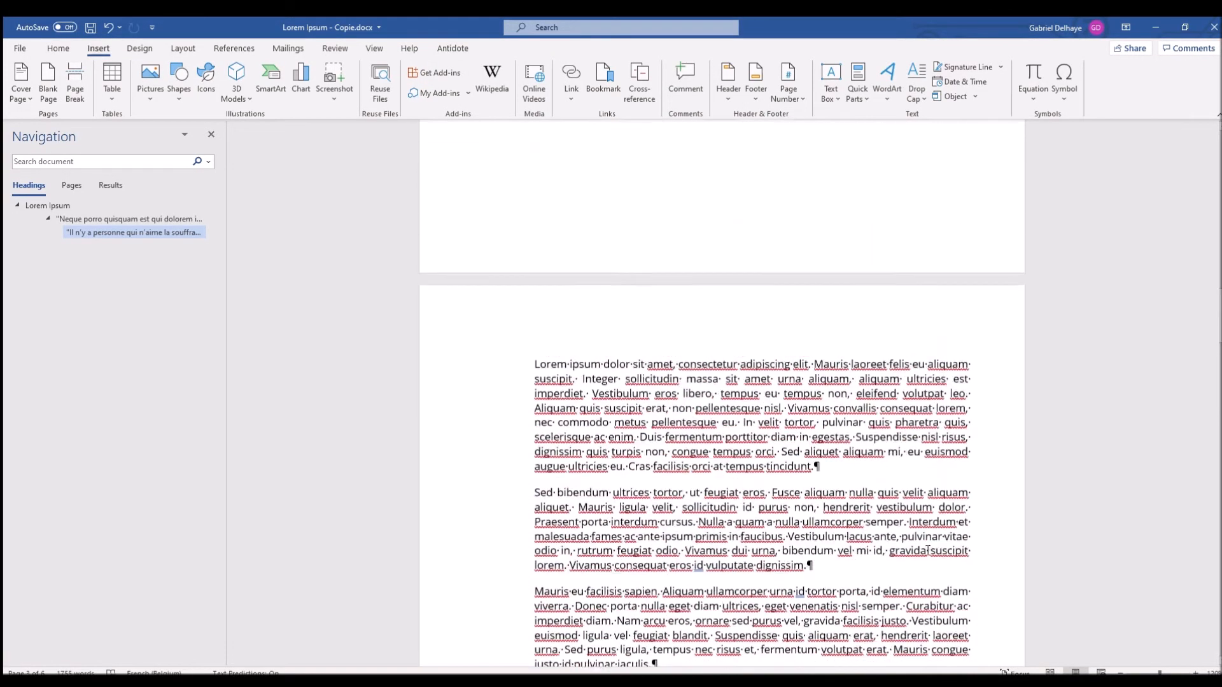
scroll(924, 549, up, 4)
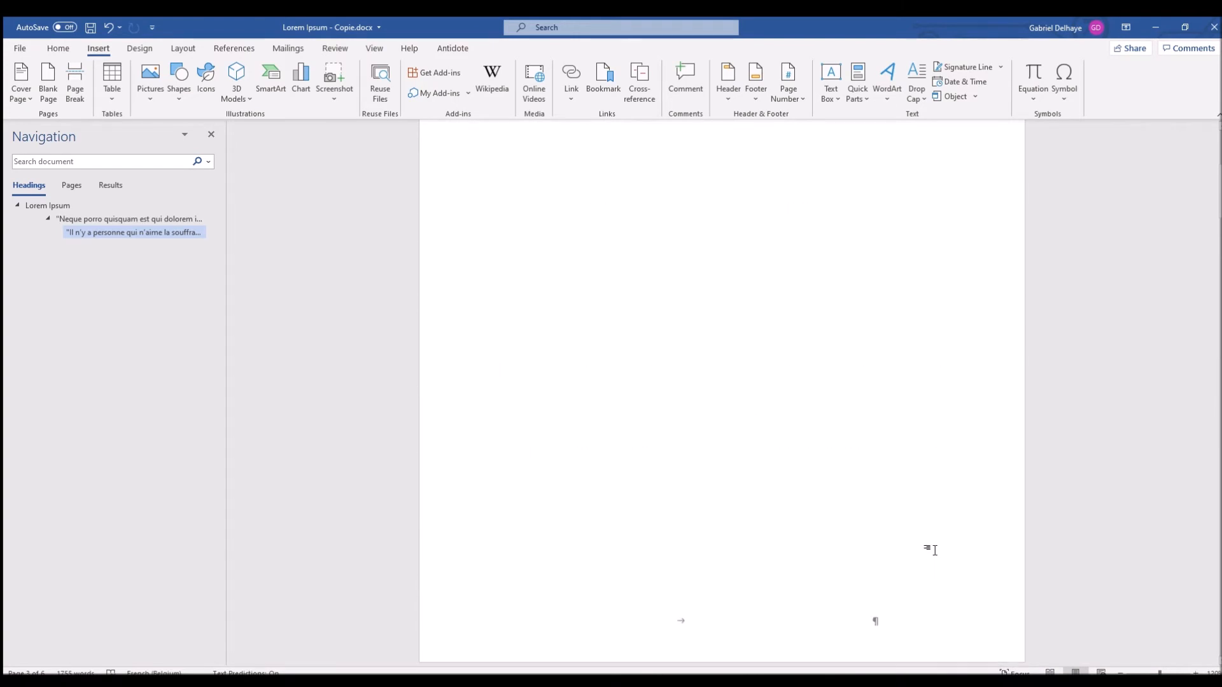
scroll(932, 549, down, 15)
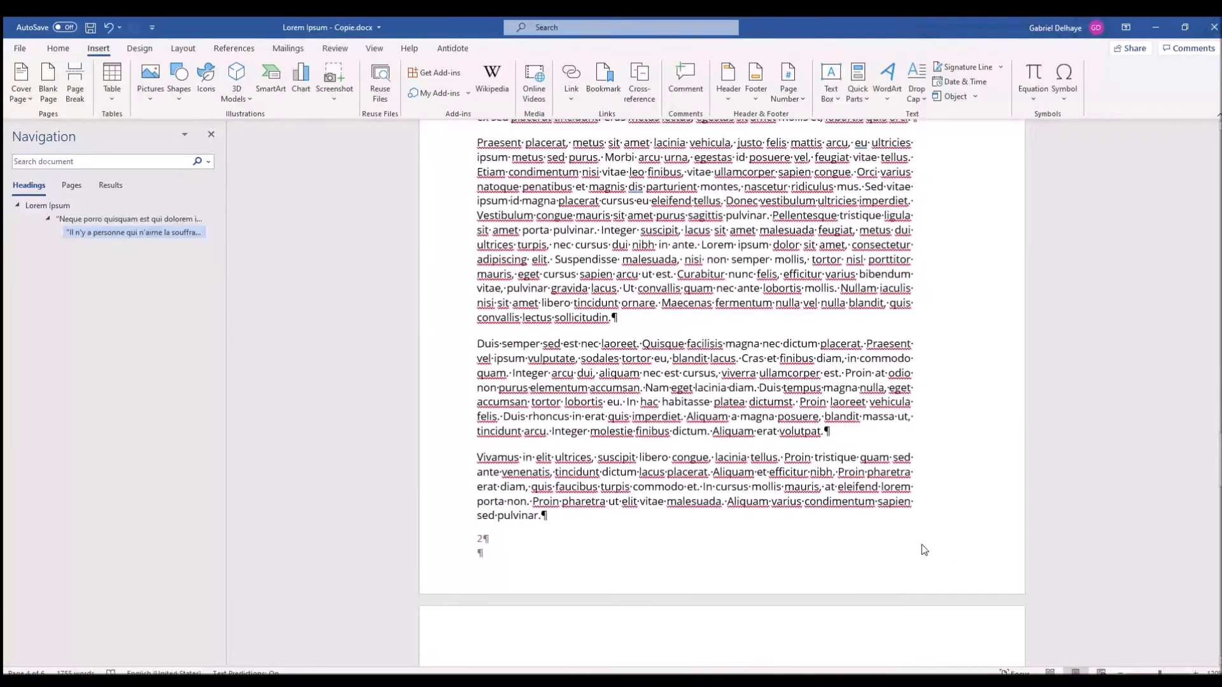
scroll(934, 550, down, 1)
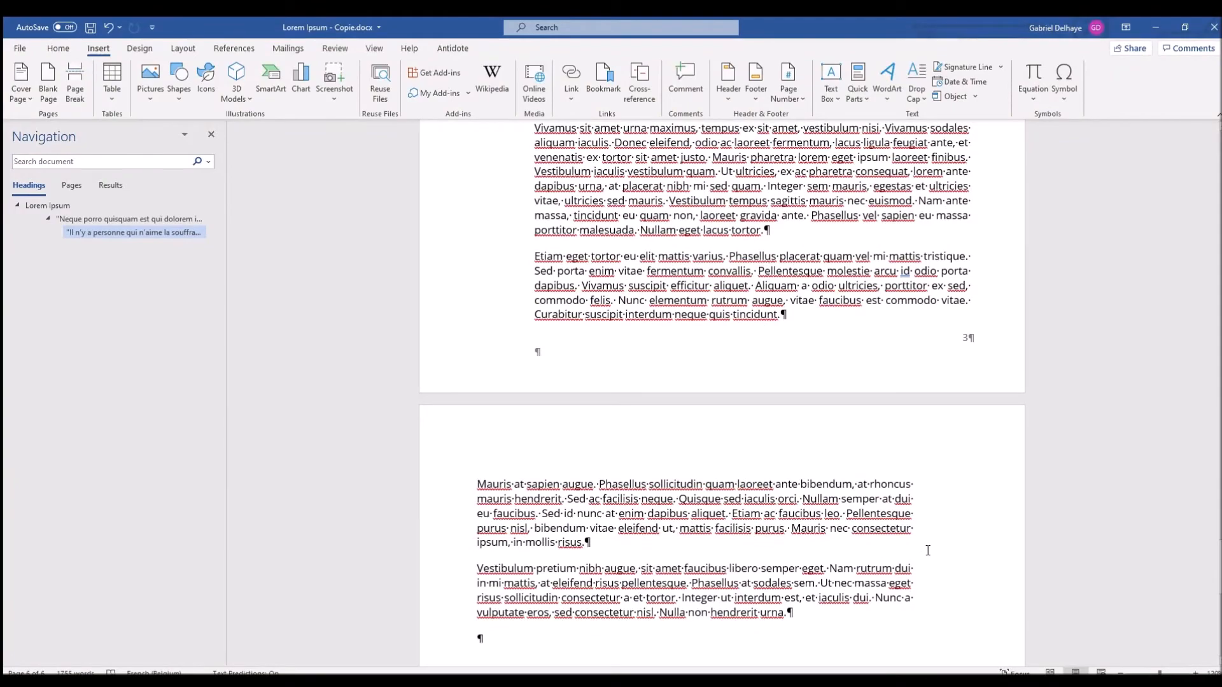
scroll(928, 551, down, 8)
scroll(925, 490, up, 20)
scroll(925, 489, up, 6)
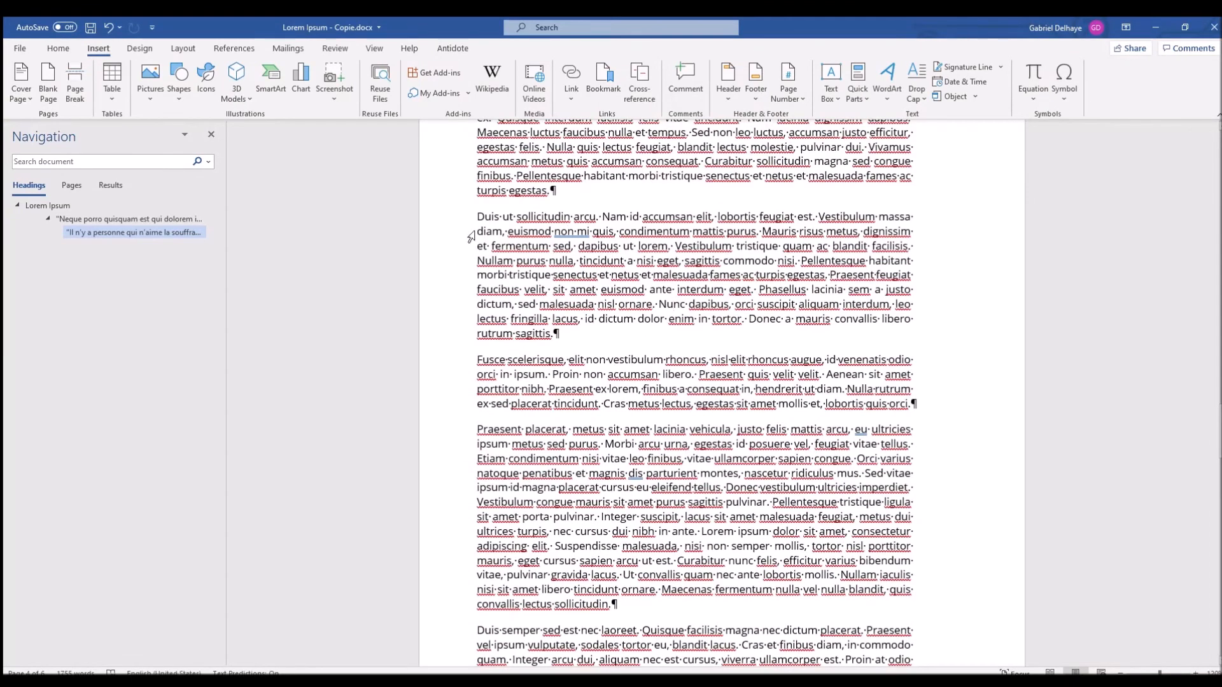
Format the document's body text in Times New Roman at 12 pt.
click(58, 48)
scroll(415, 248, up, 3)
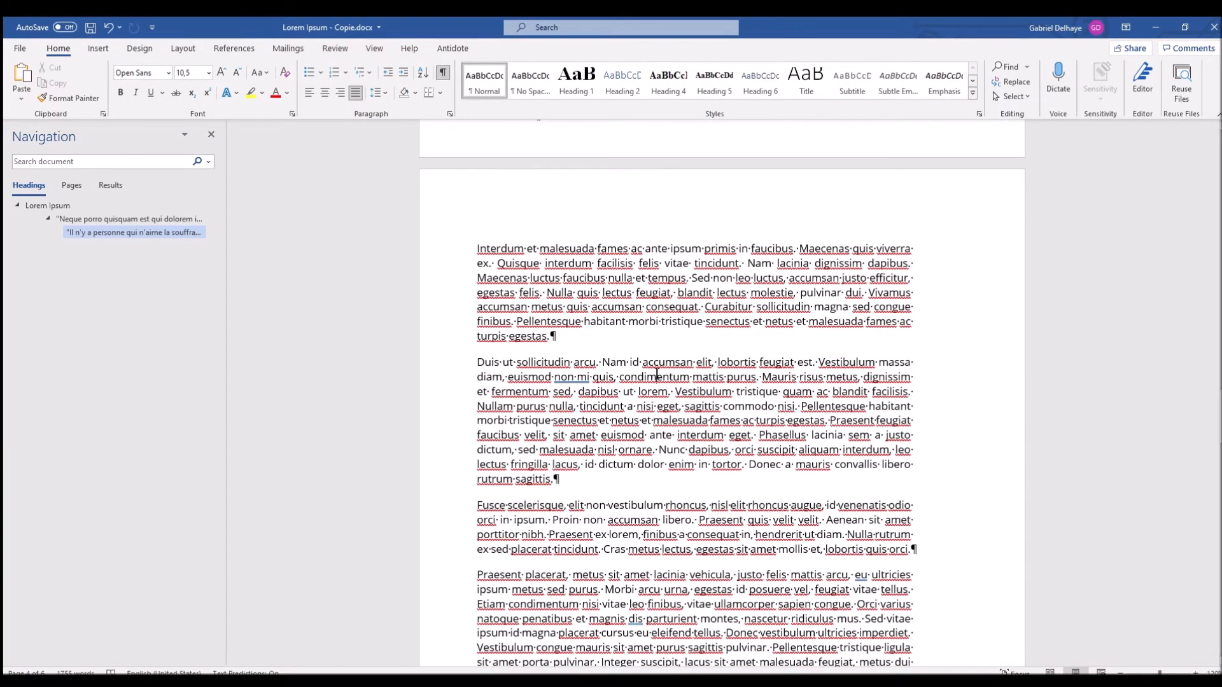
key(ctrl+a)
click(169, 74)
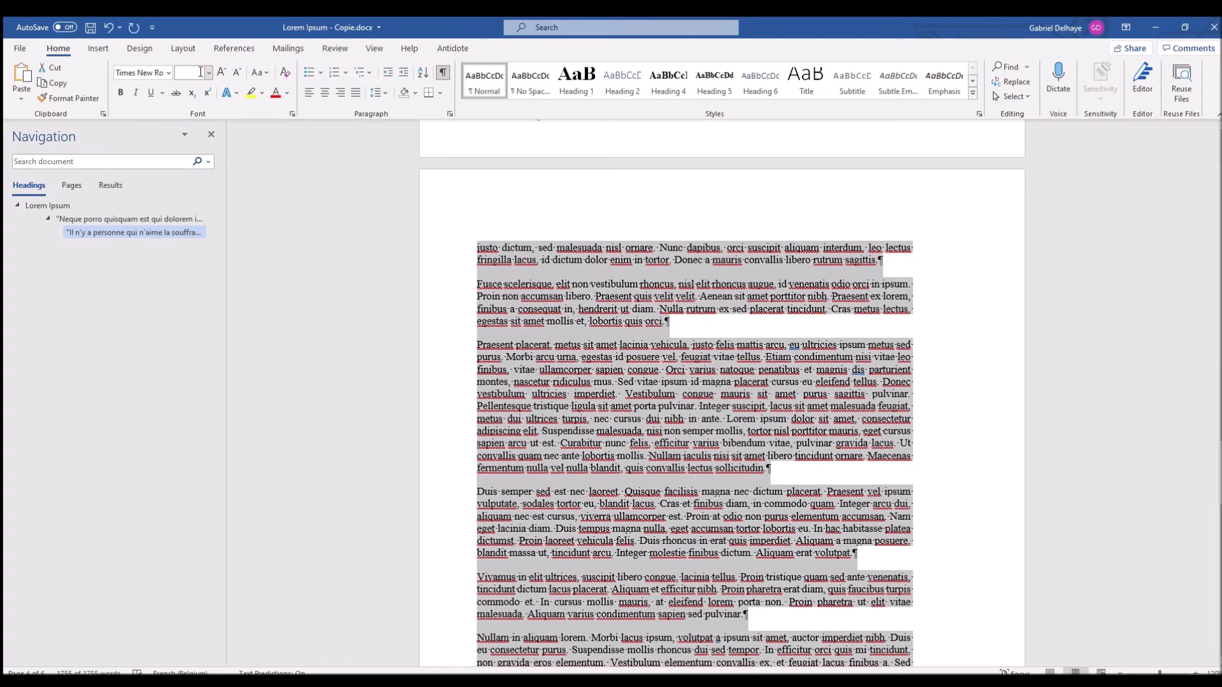
key(ctrl+z)
click(650, 319)
scroll(829, 251, up, 5)
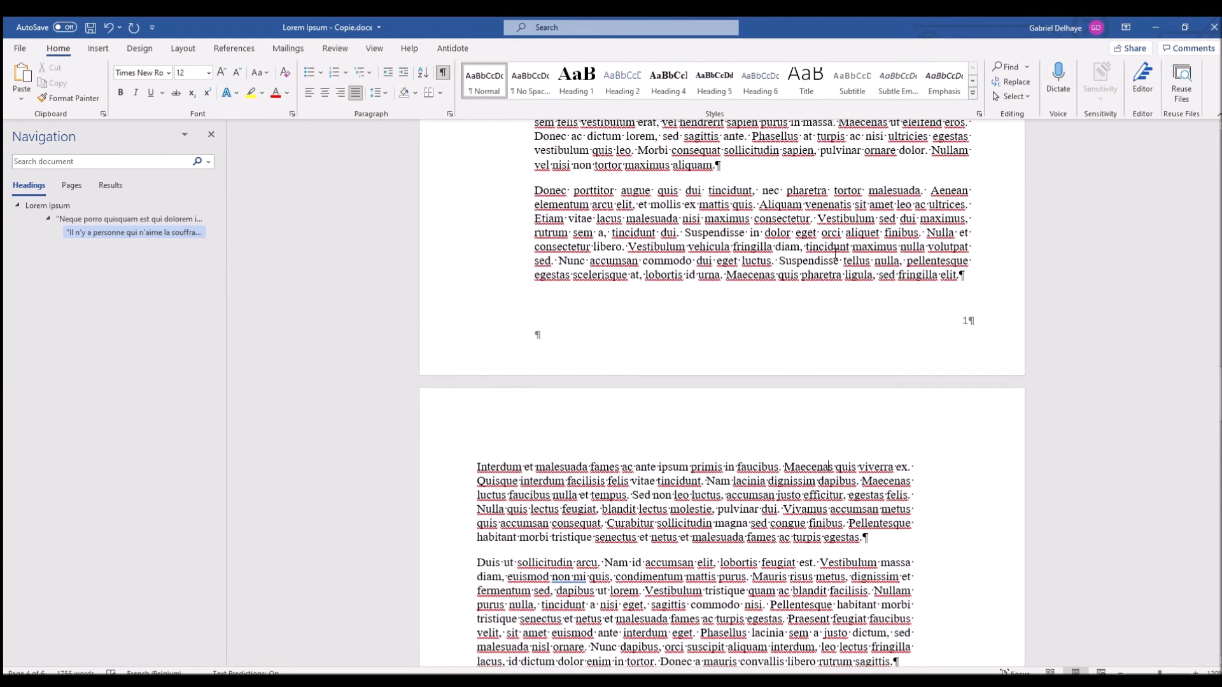
Try to change the font of section 2's odd page footer number to Times New Roman and adjust its size.
double_click(961, 393)
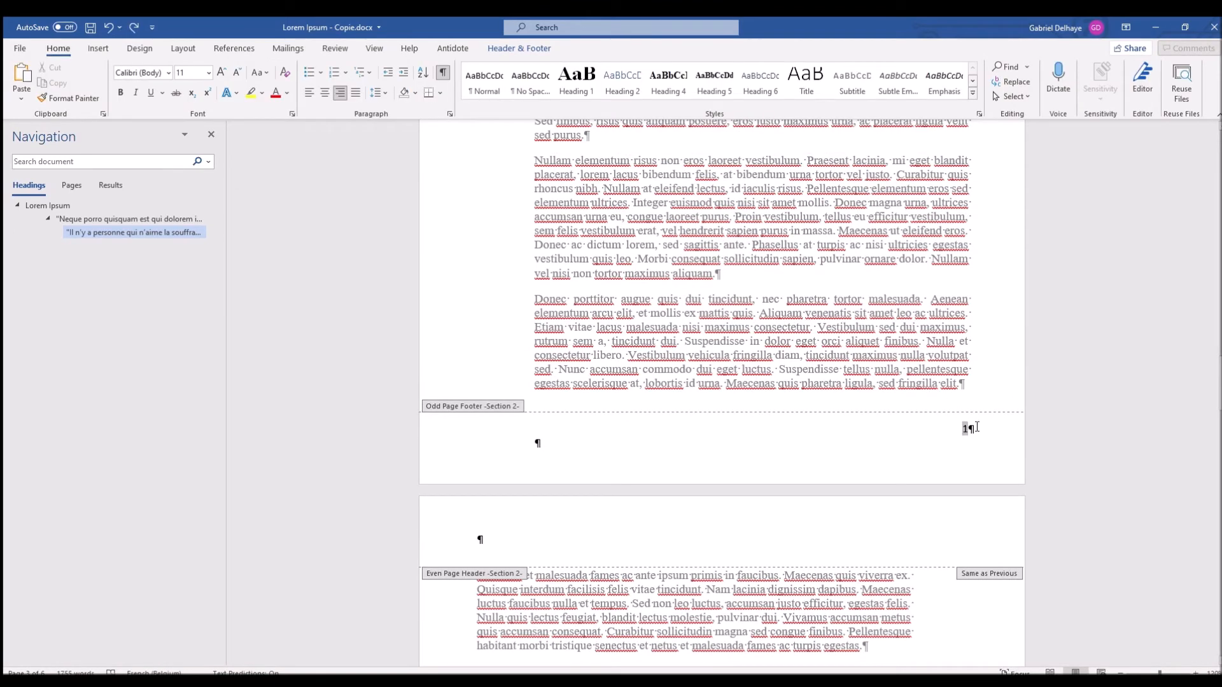
click(167, 77)
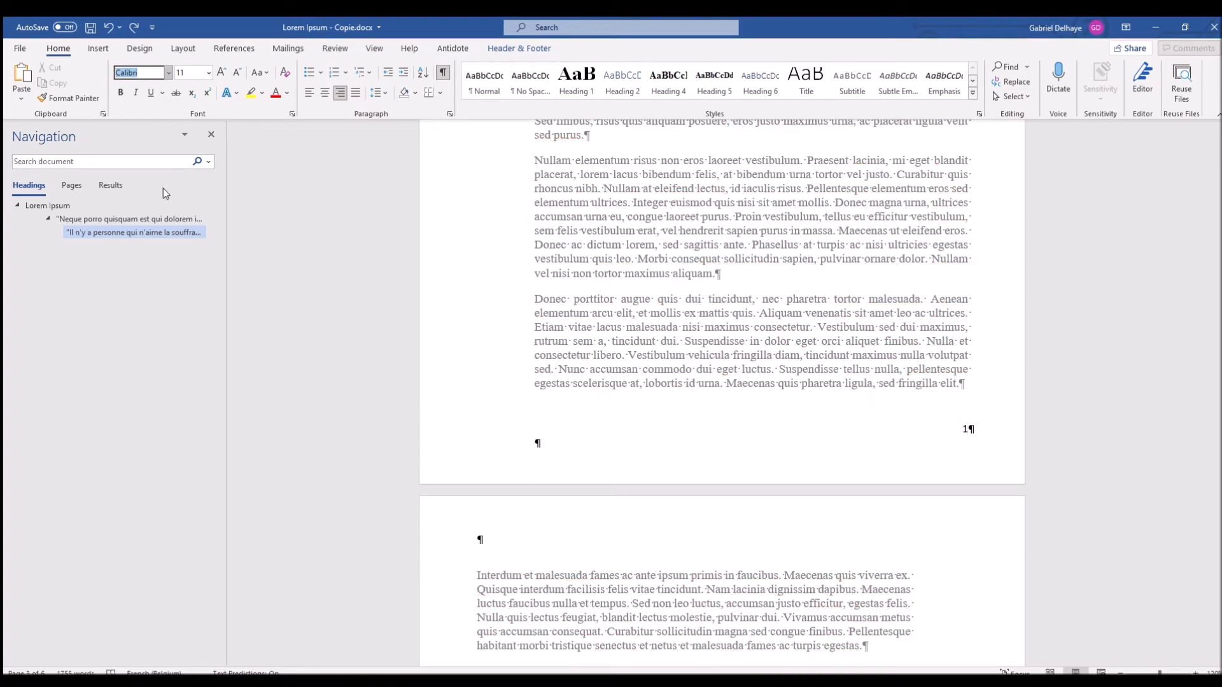
click(168, 158)
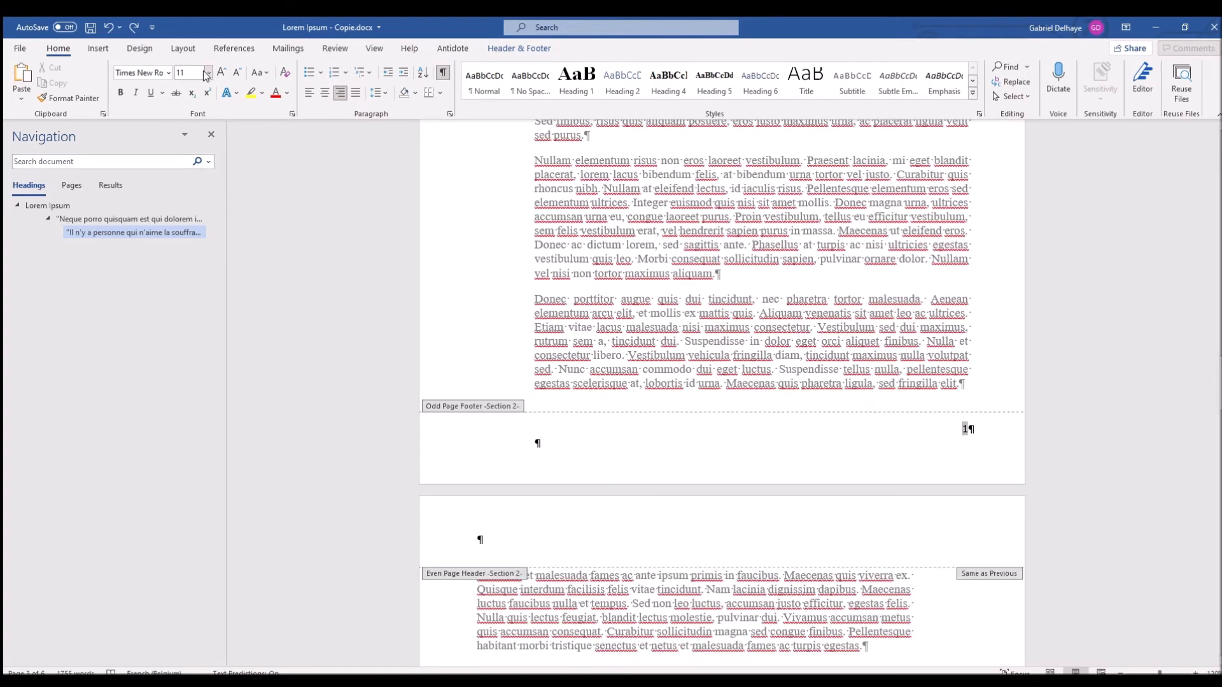
click(208, 73)
click(182, 140)
click(686, 443)
scroll(678, 357, down, 3)
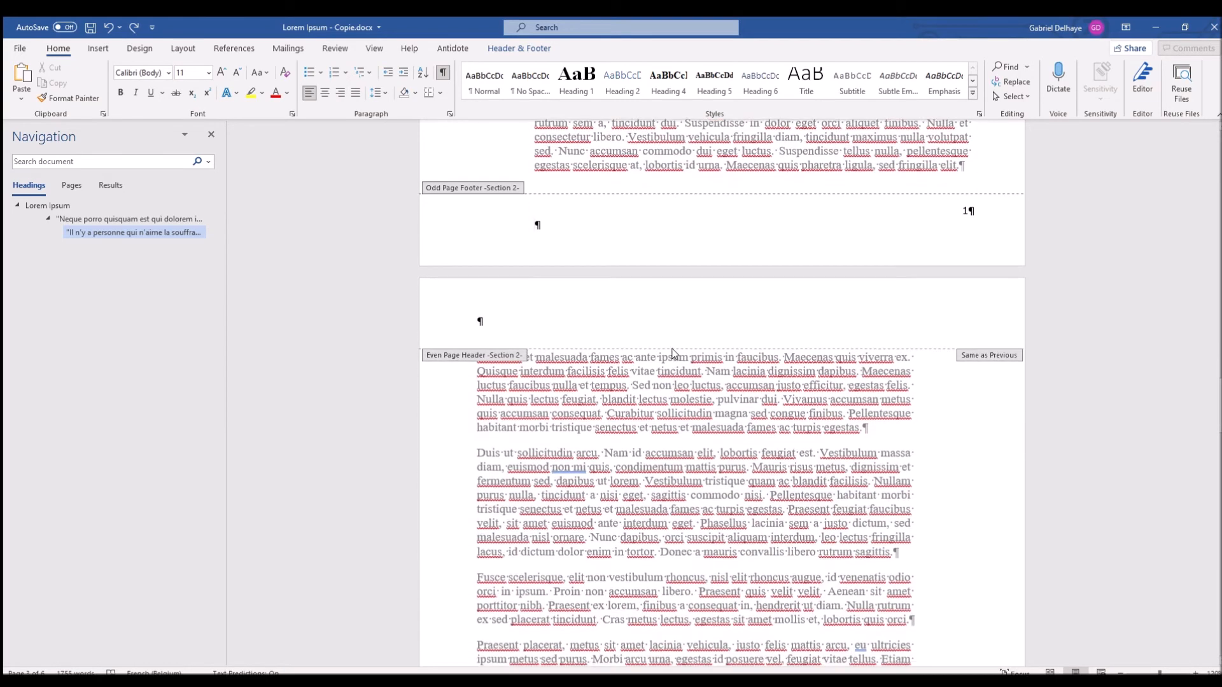
Compare the font settings of the page numbers in the odd and even page footers of section 2.
scroll(965, 249, up, 1)
click(965, 248)
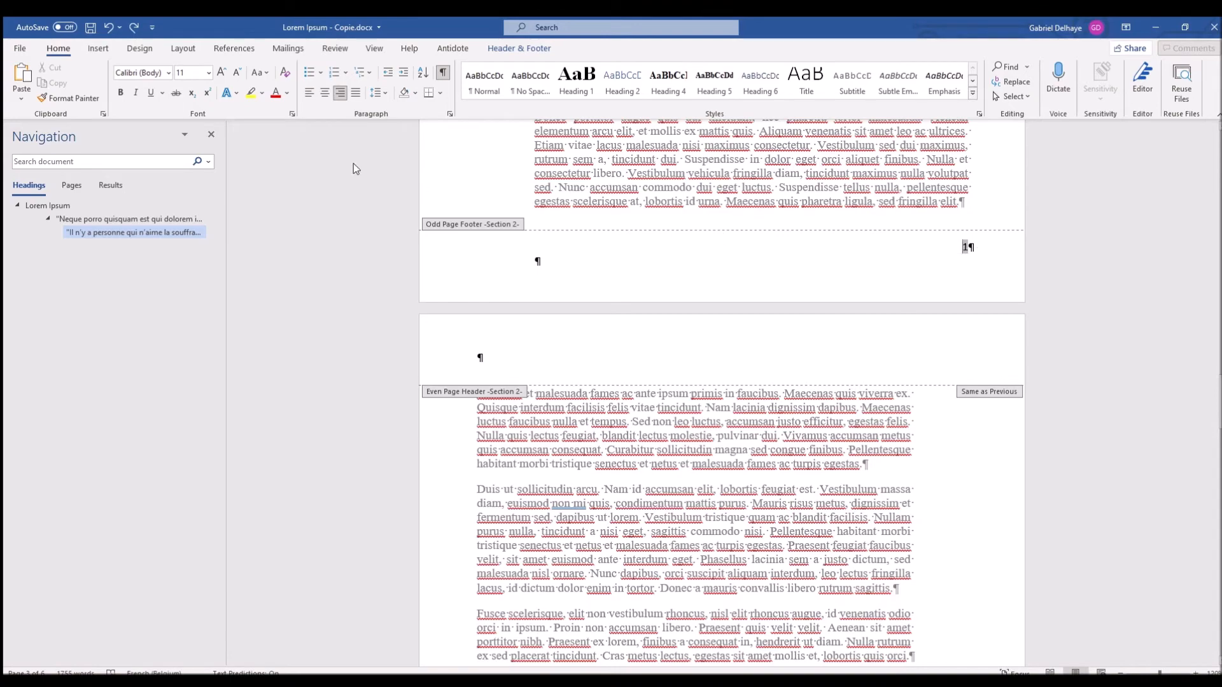
scroll(479, 175, down, 8)
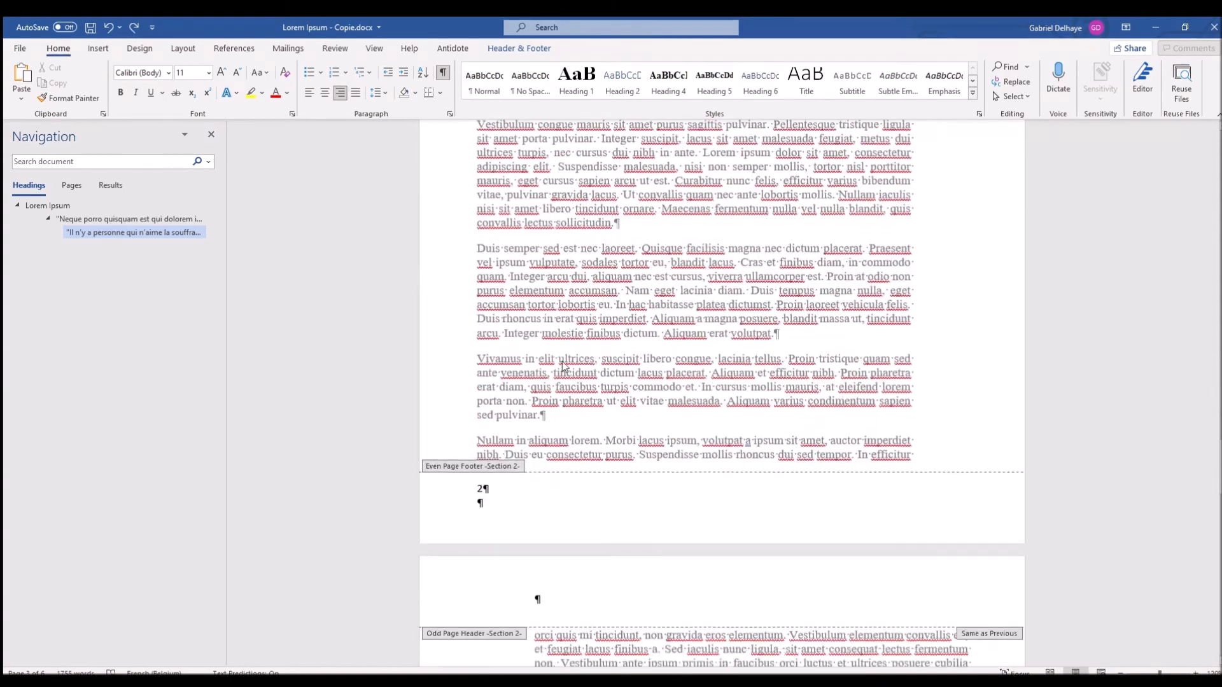
click(478, 423)
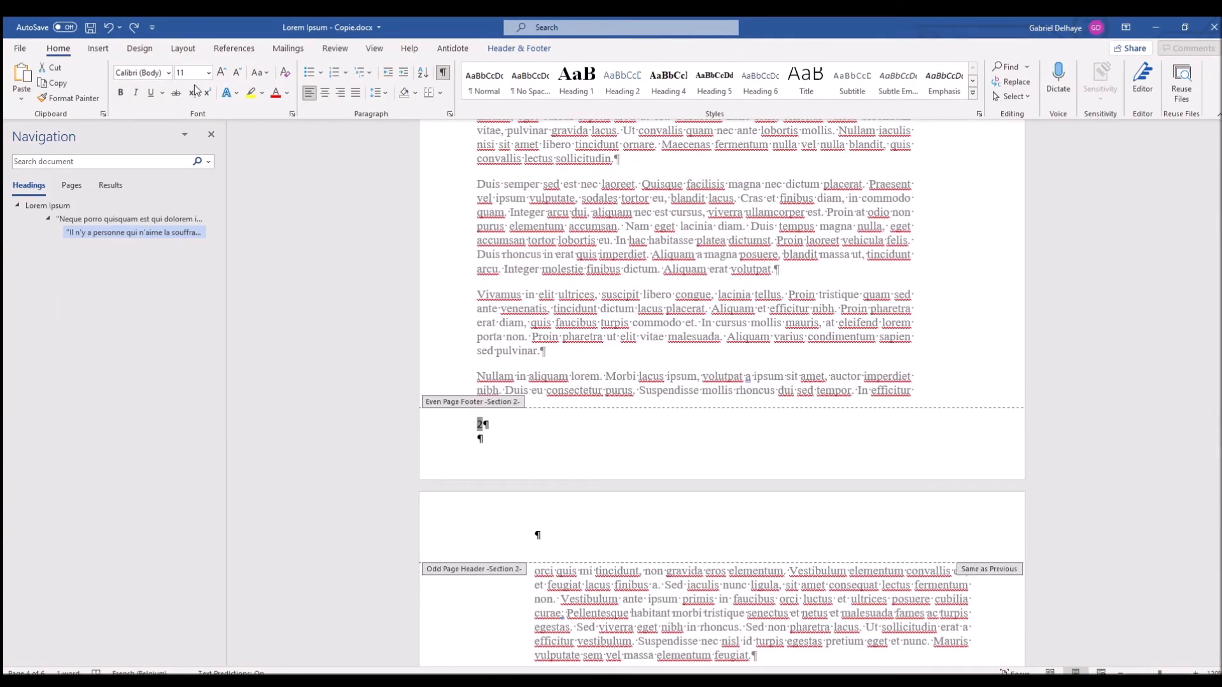
scroll(578, 285, up, 8)
scroll(577, 286, up, 10)
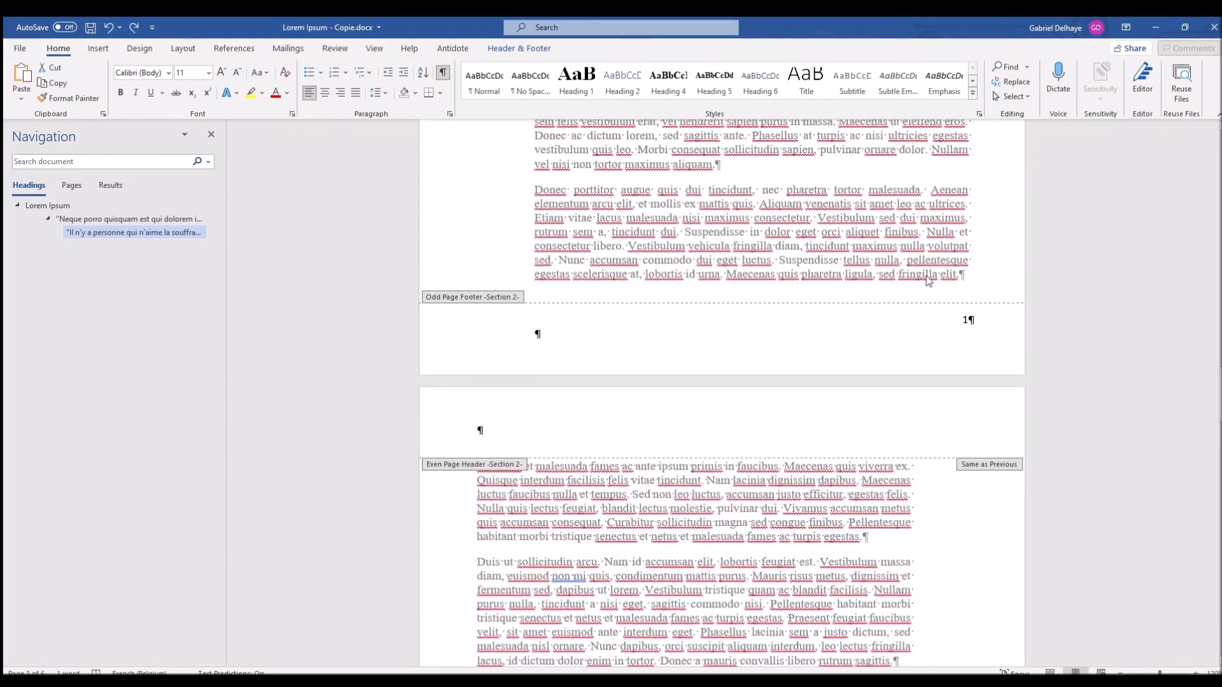
click(967, 319)
scroll(878, 322, down, 12)
scroll(899, 344, up, 3)
scroll(966, 193, up, 12)
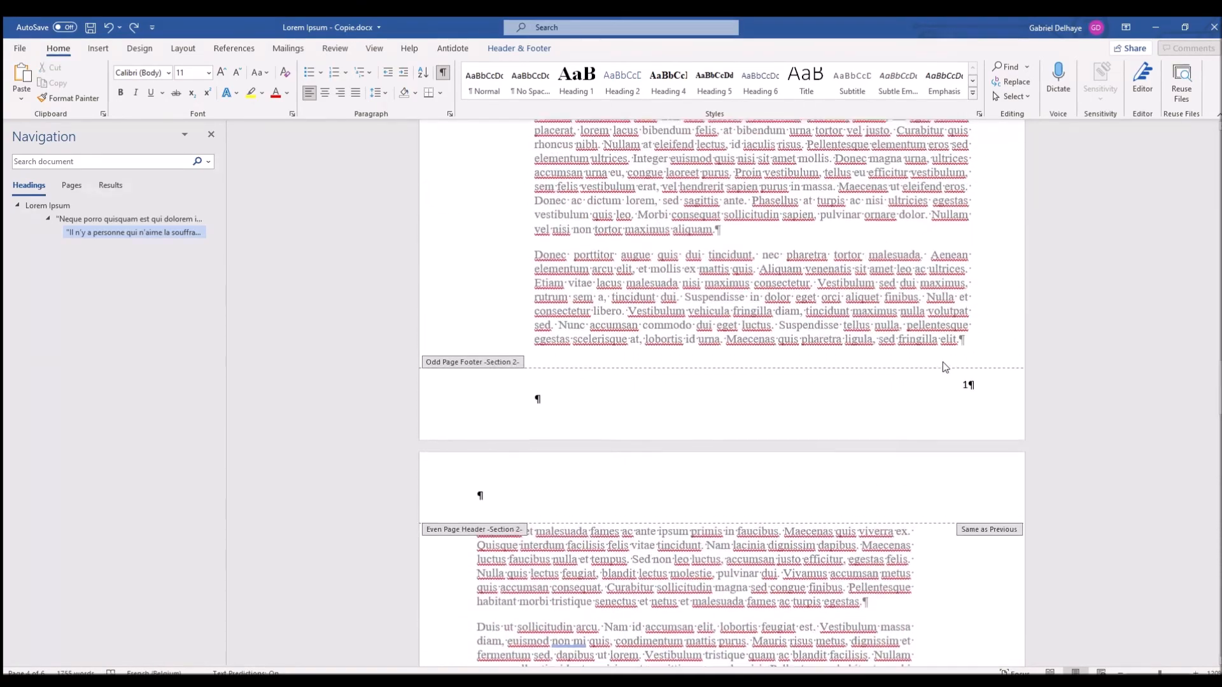
Set the footer page number of section 2 to Times New Roman, 12 pt, and return to the body text.
click(966, 388)
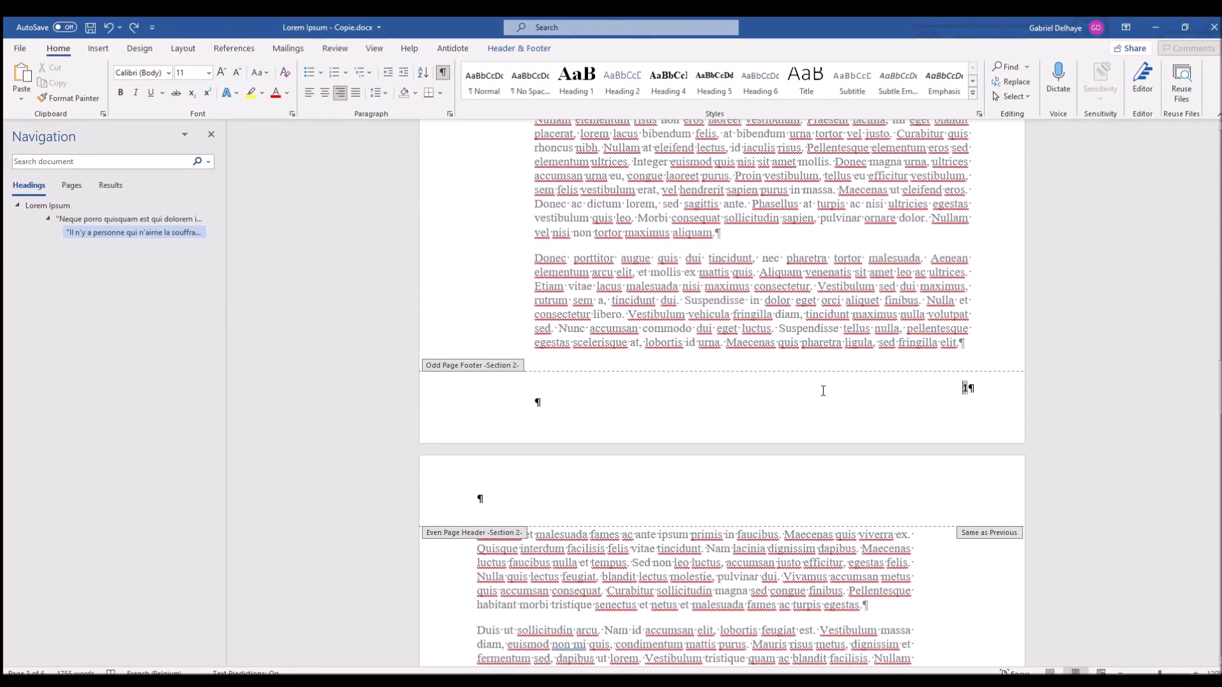
key(alt)
click(964, 393)
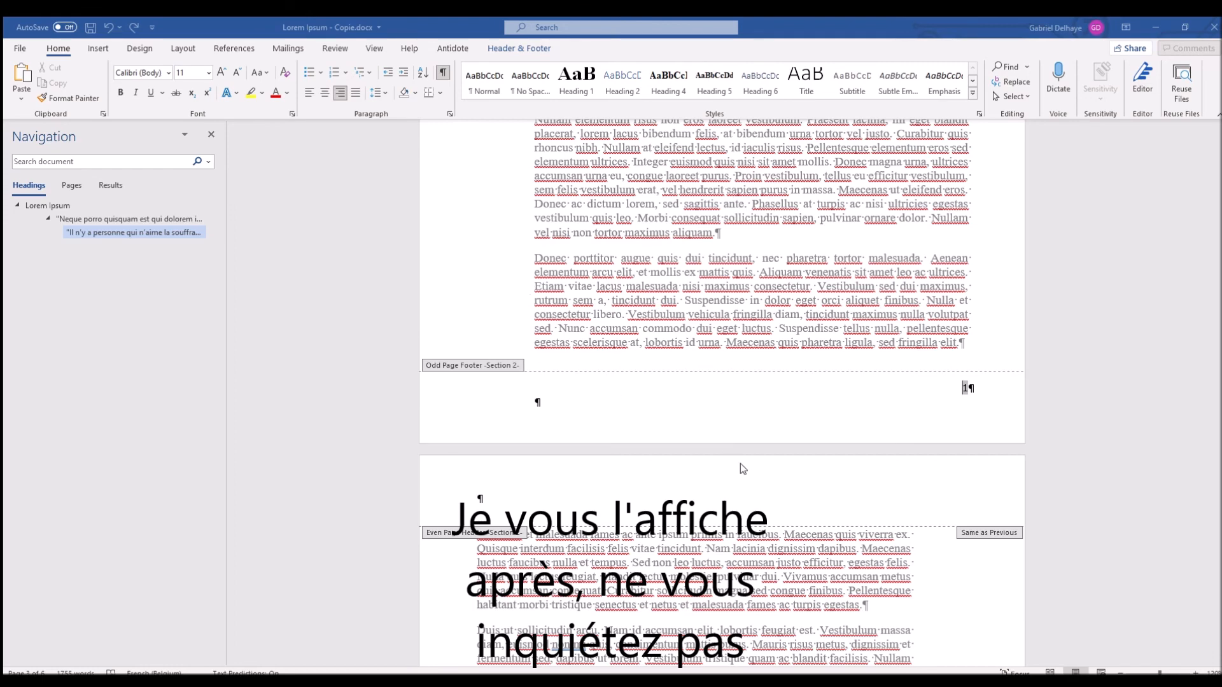
click(743, 499)
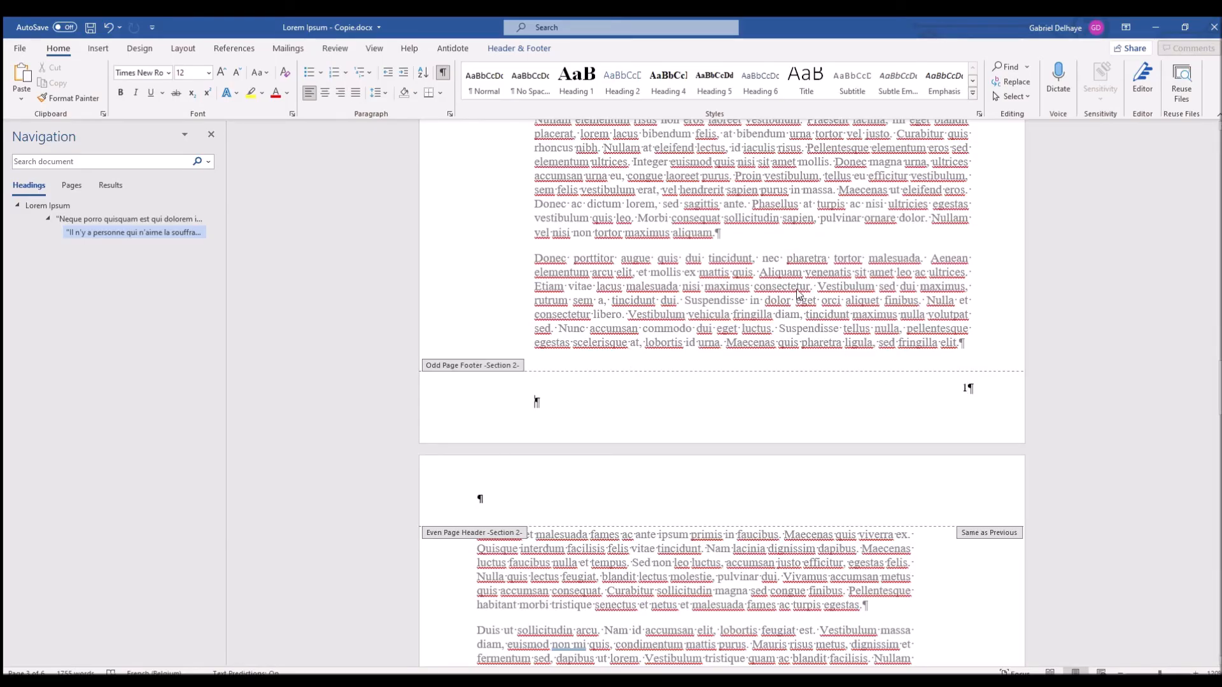
double_click(798, 293)
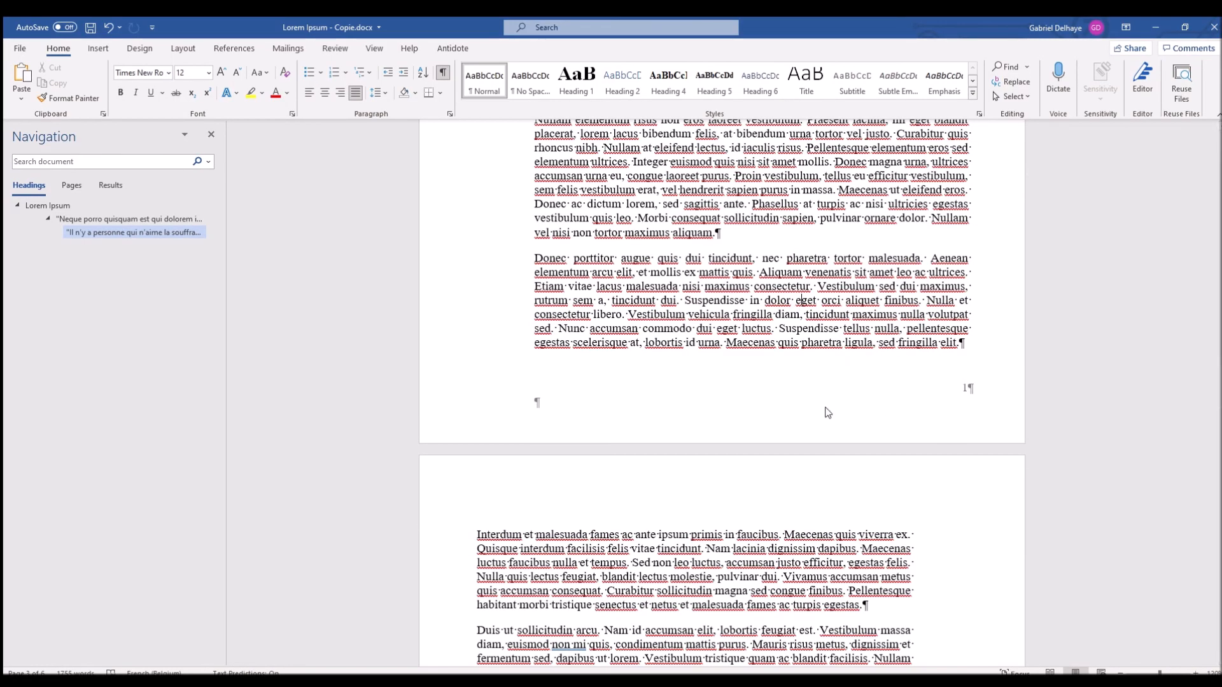
Reopen the section 2 footers and check the font and size of the odd and even page numbers.
double_click(959, 389)
click(58, 48)
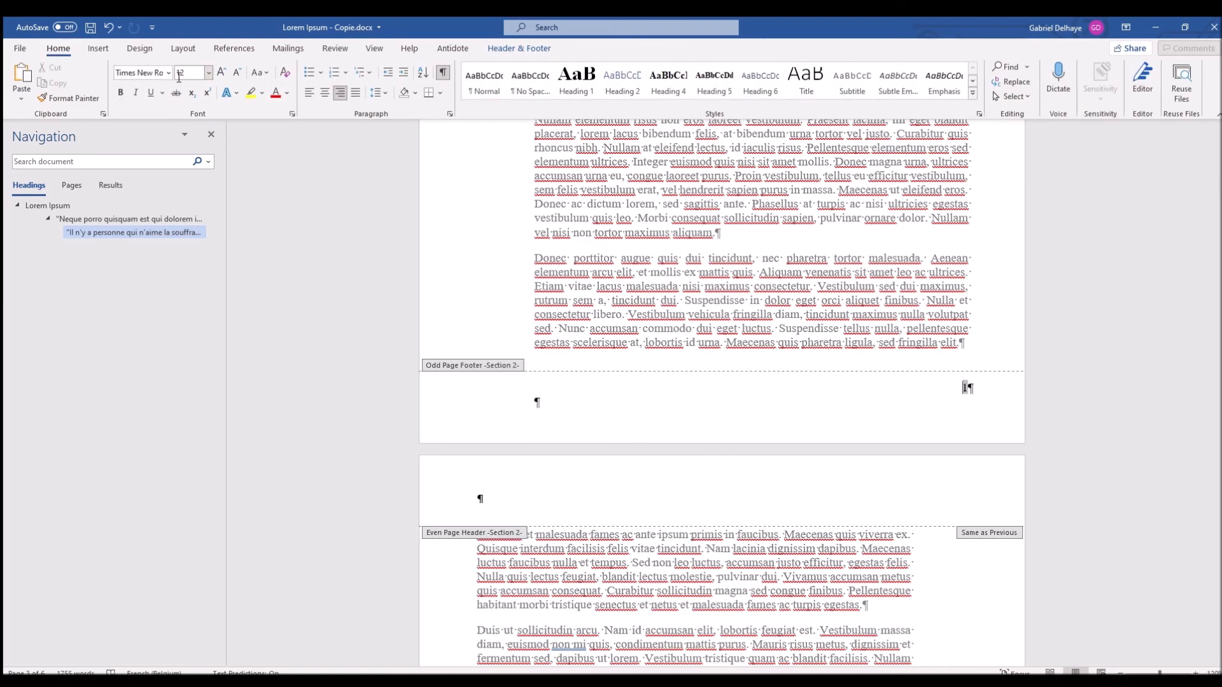
scroll(341, 234, down, 15)
double_click(482, 384)
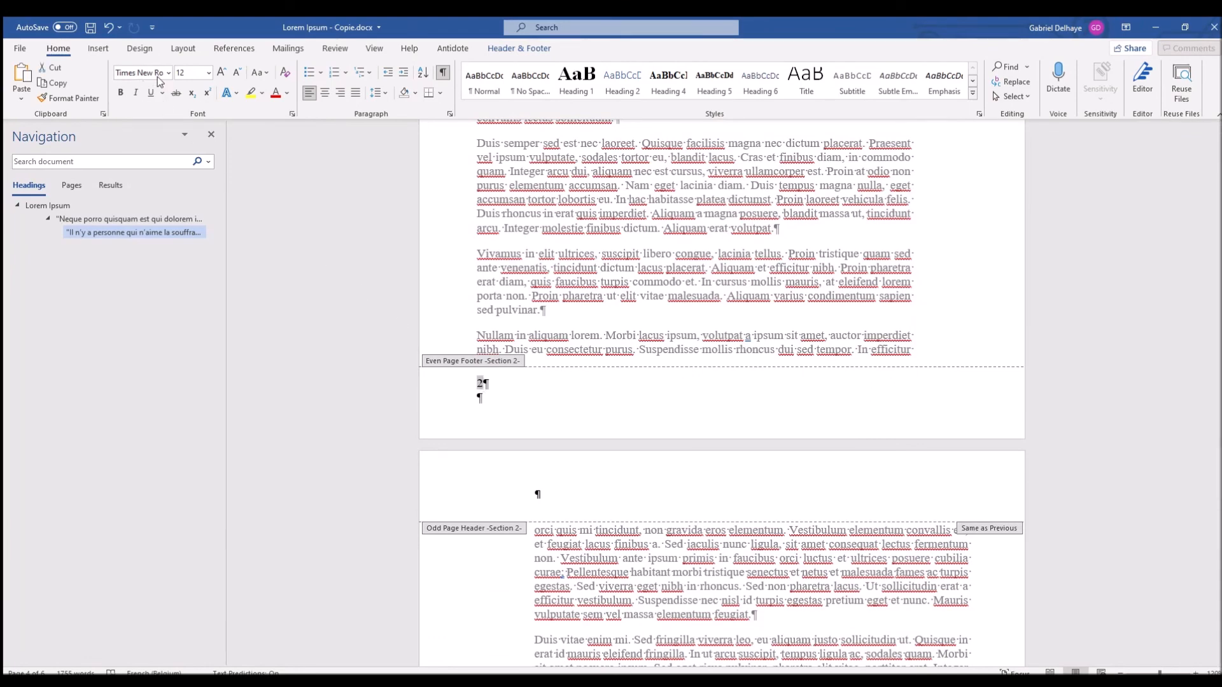